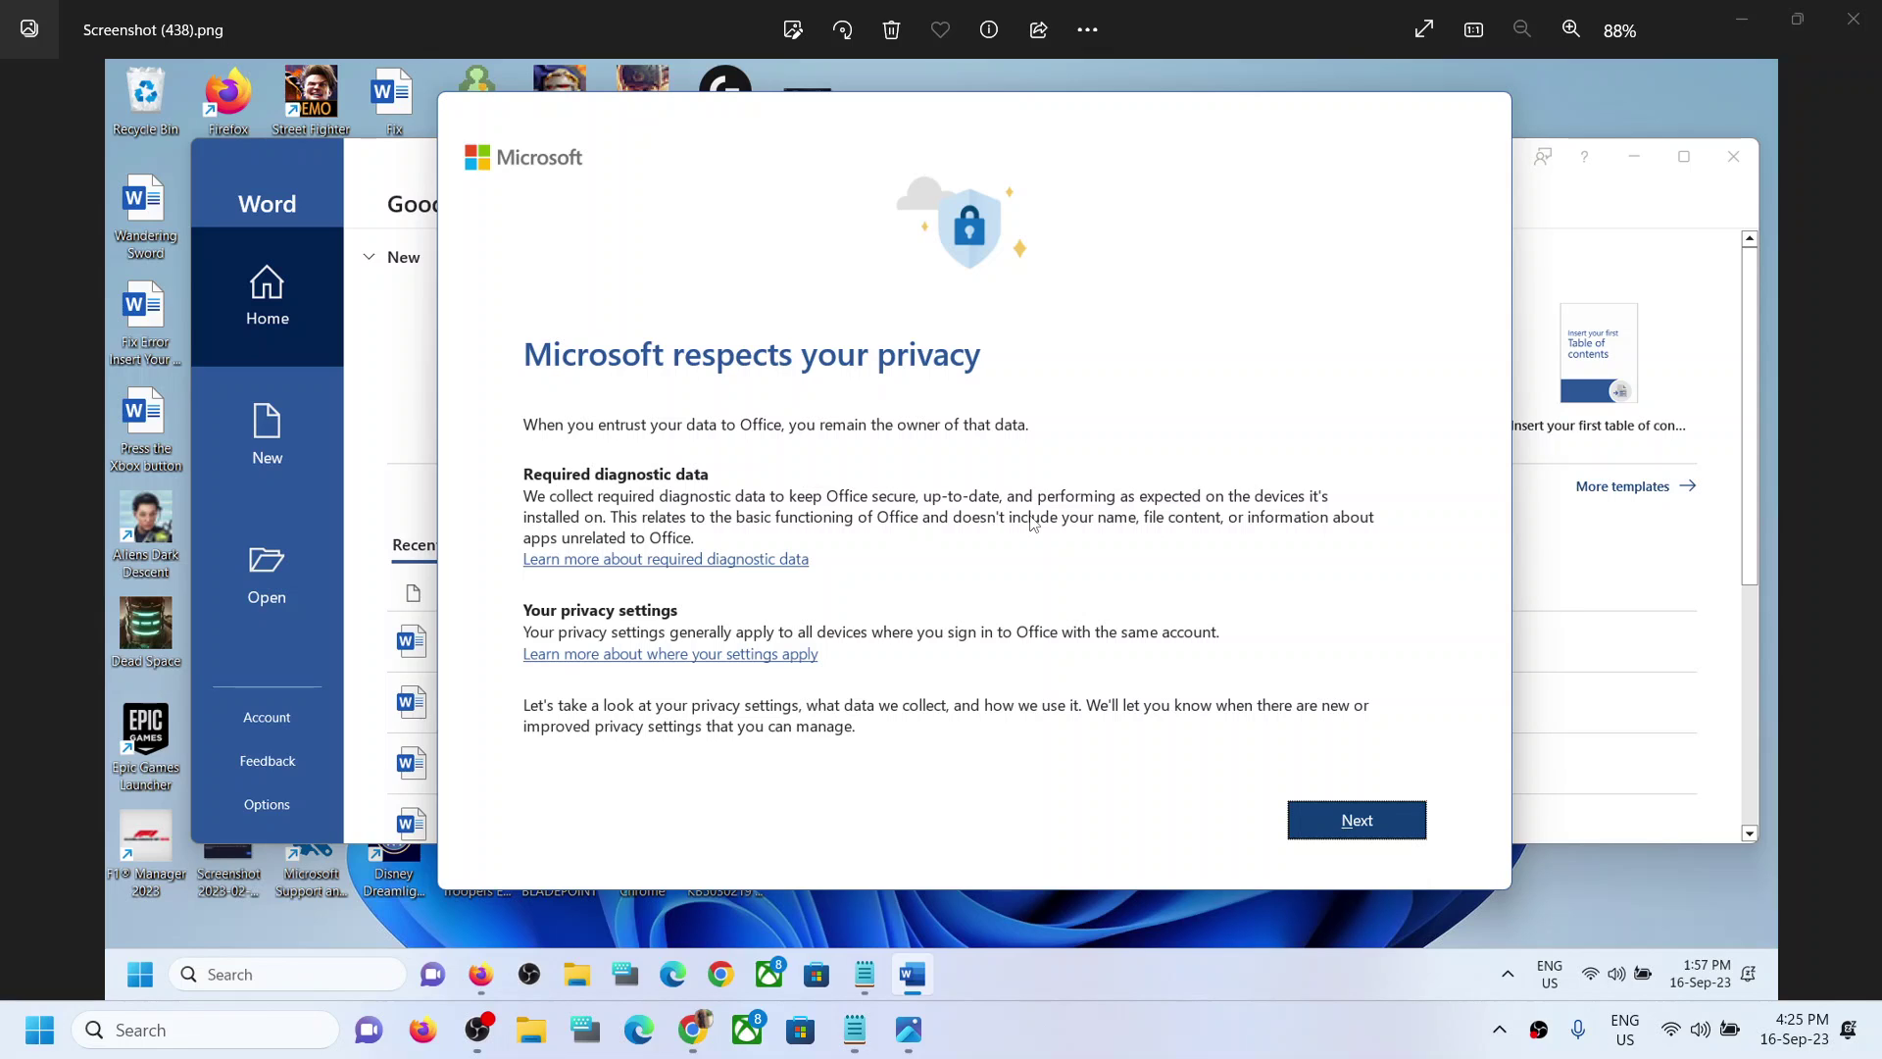
# Step: Search Windows for 'word' and launch Word from the best match
pyautogui.click(275, 1025)
pyautogui.write('ord')
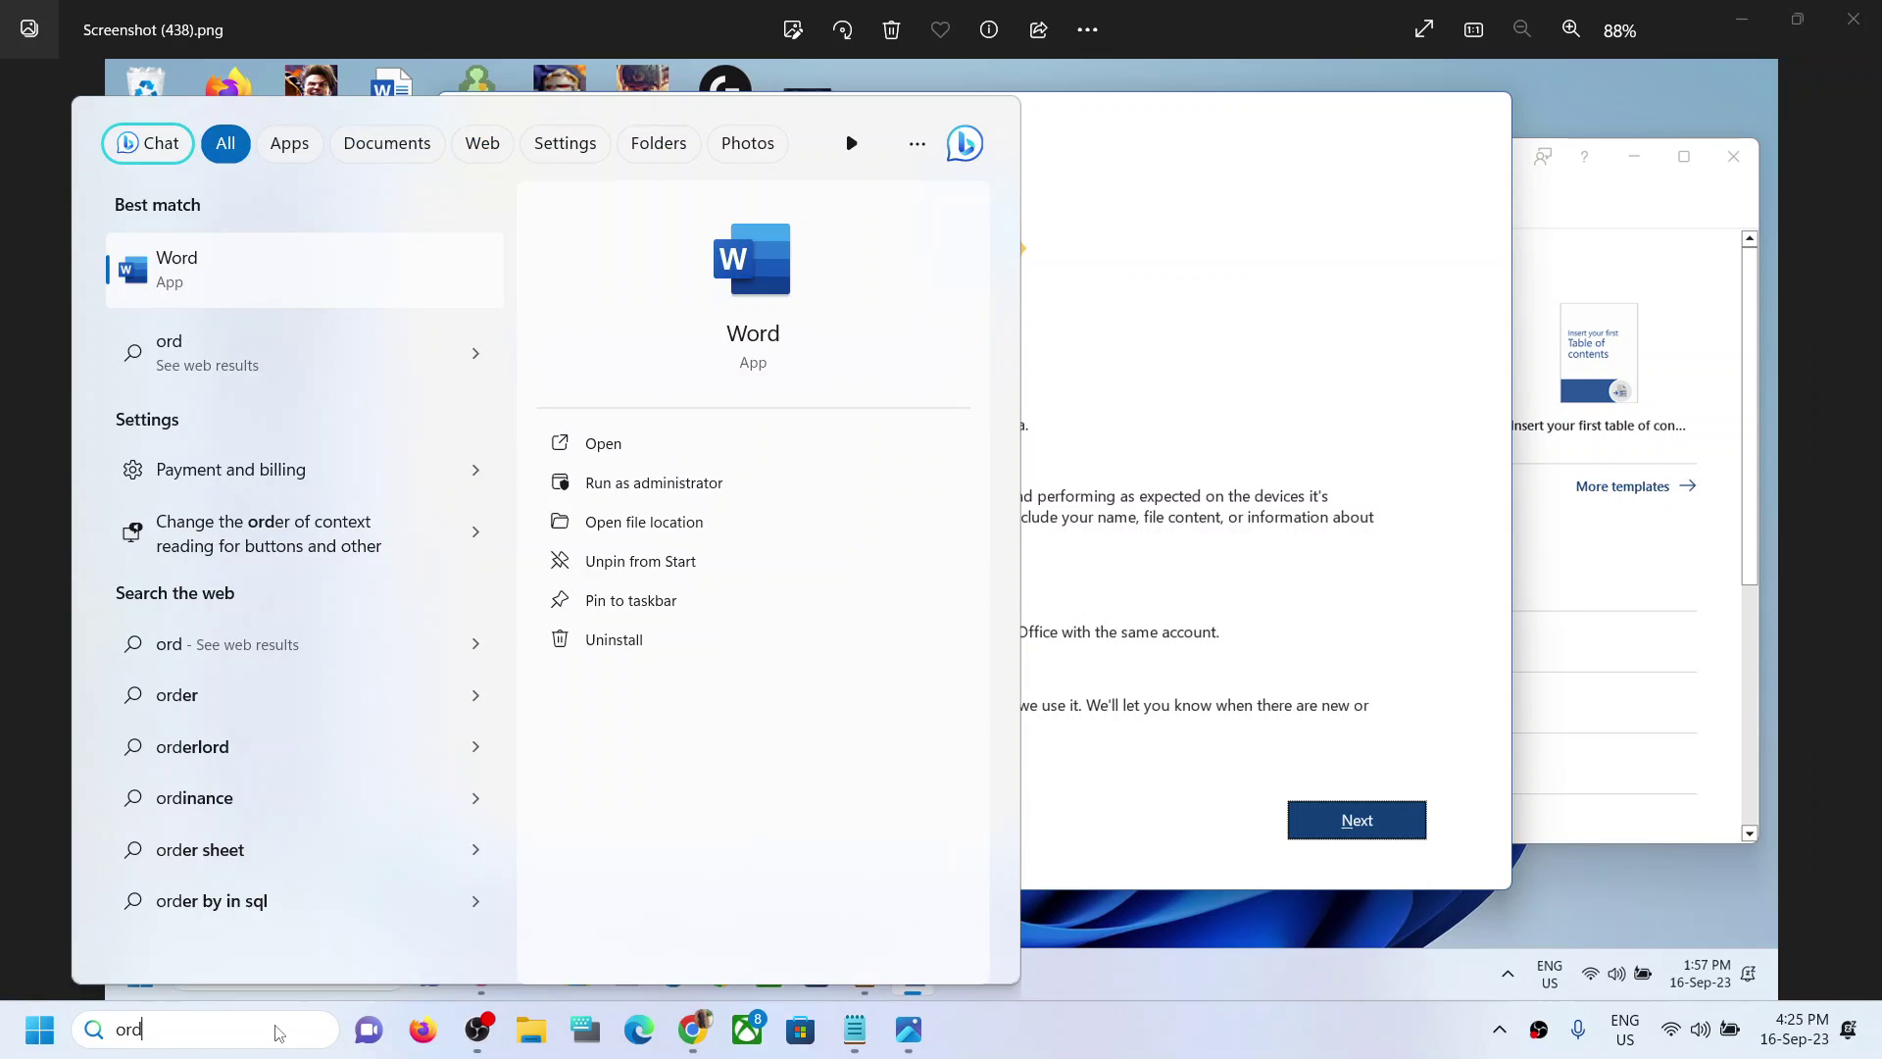
pyautogui.press('Home')
pyautogui.write('w')
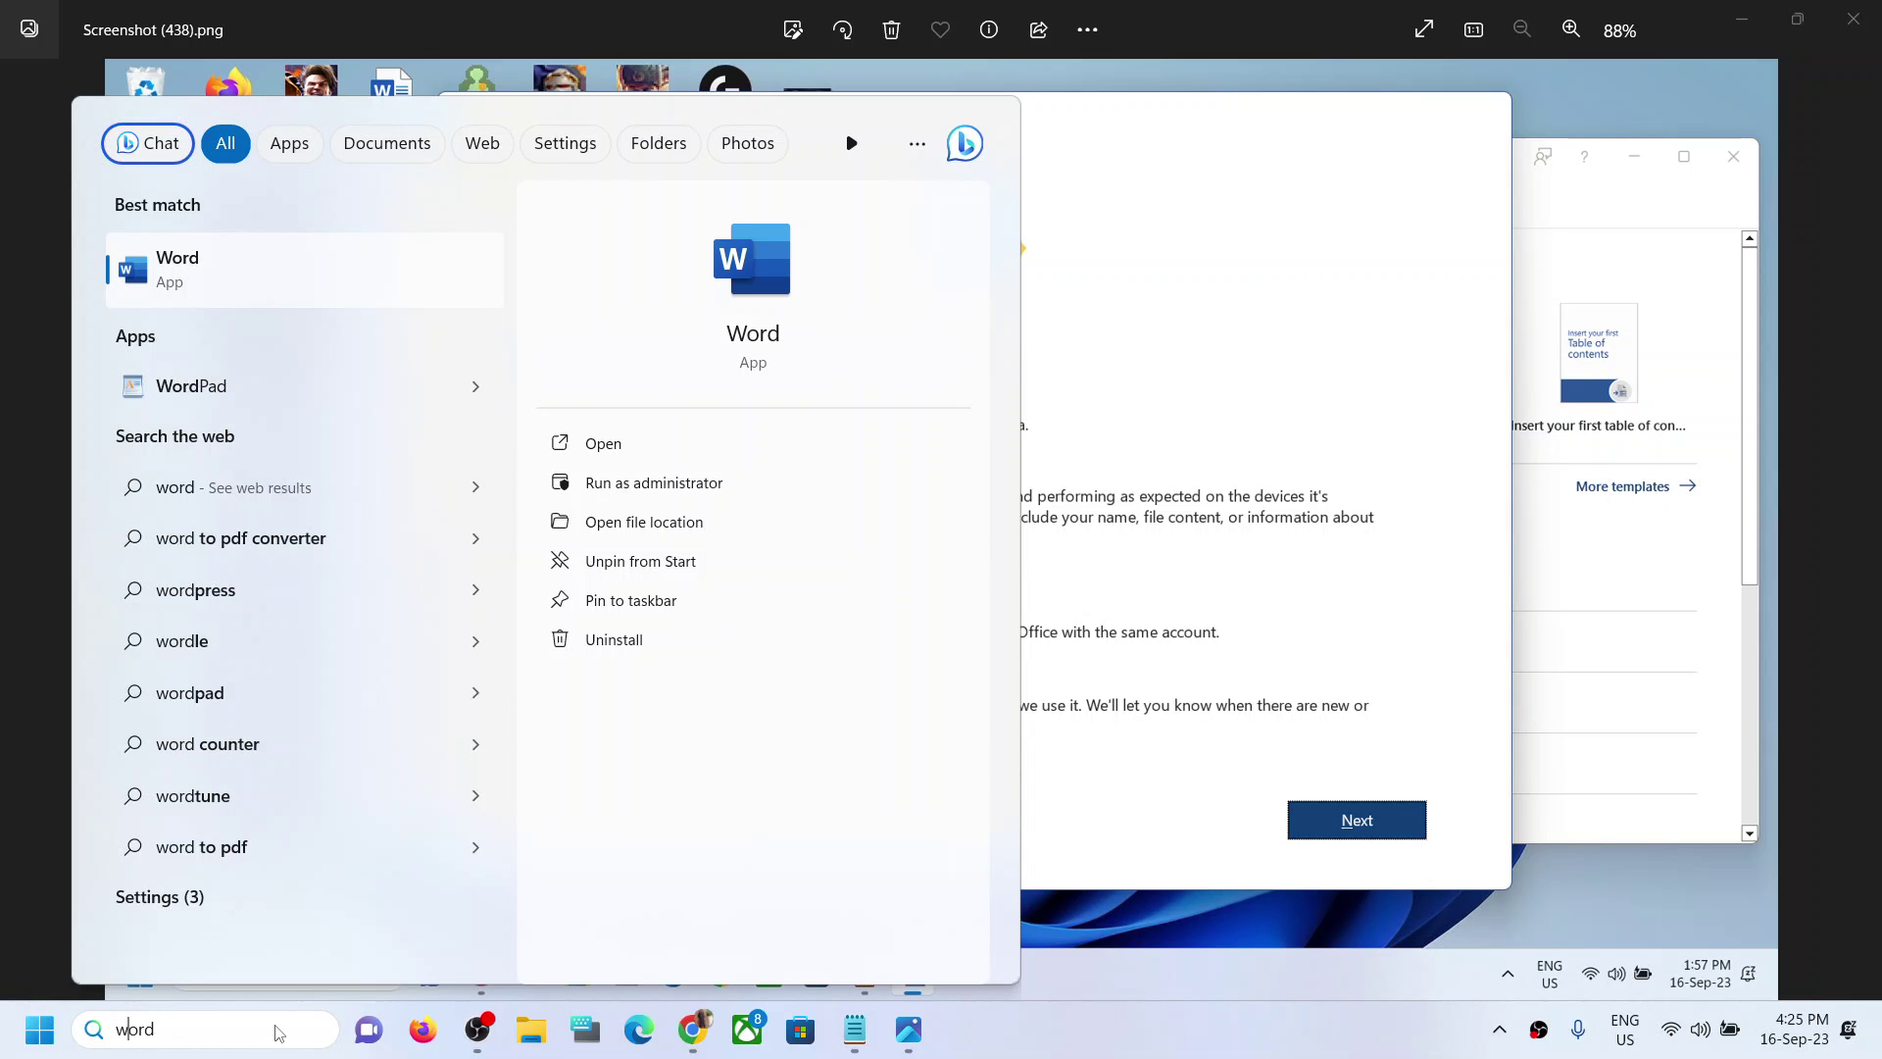
pyautogui.click(332, 269)
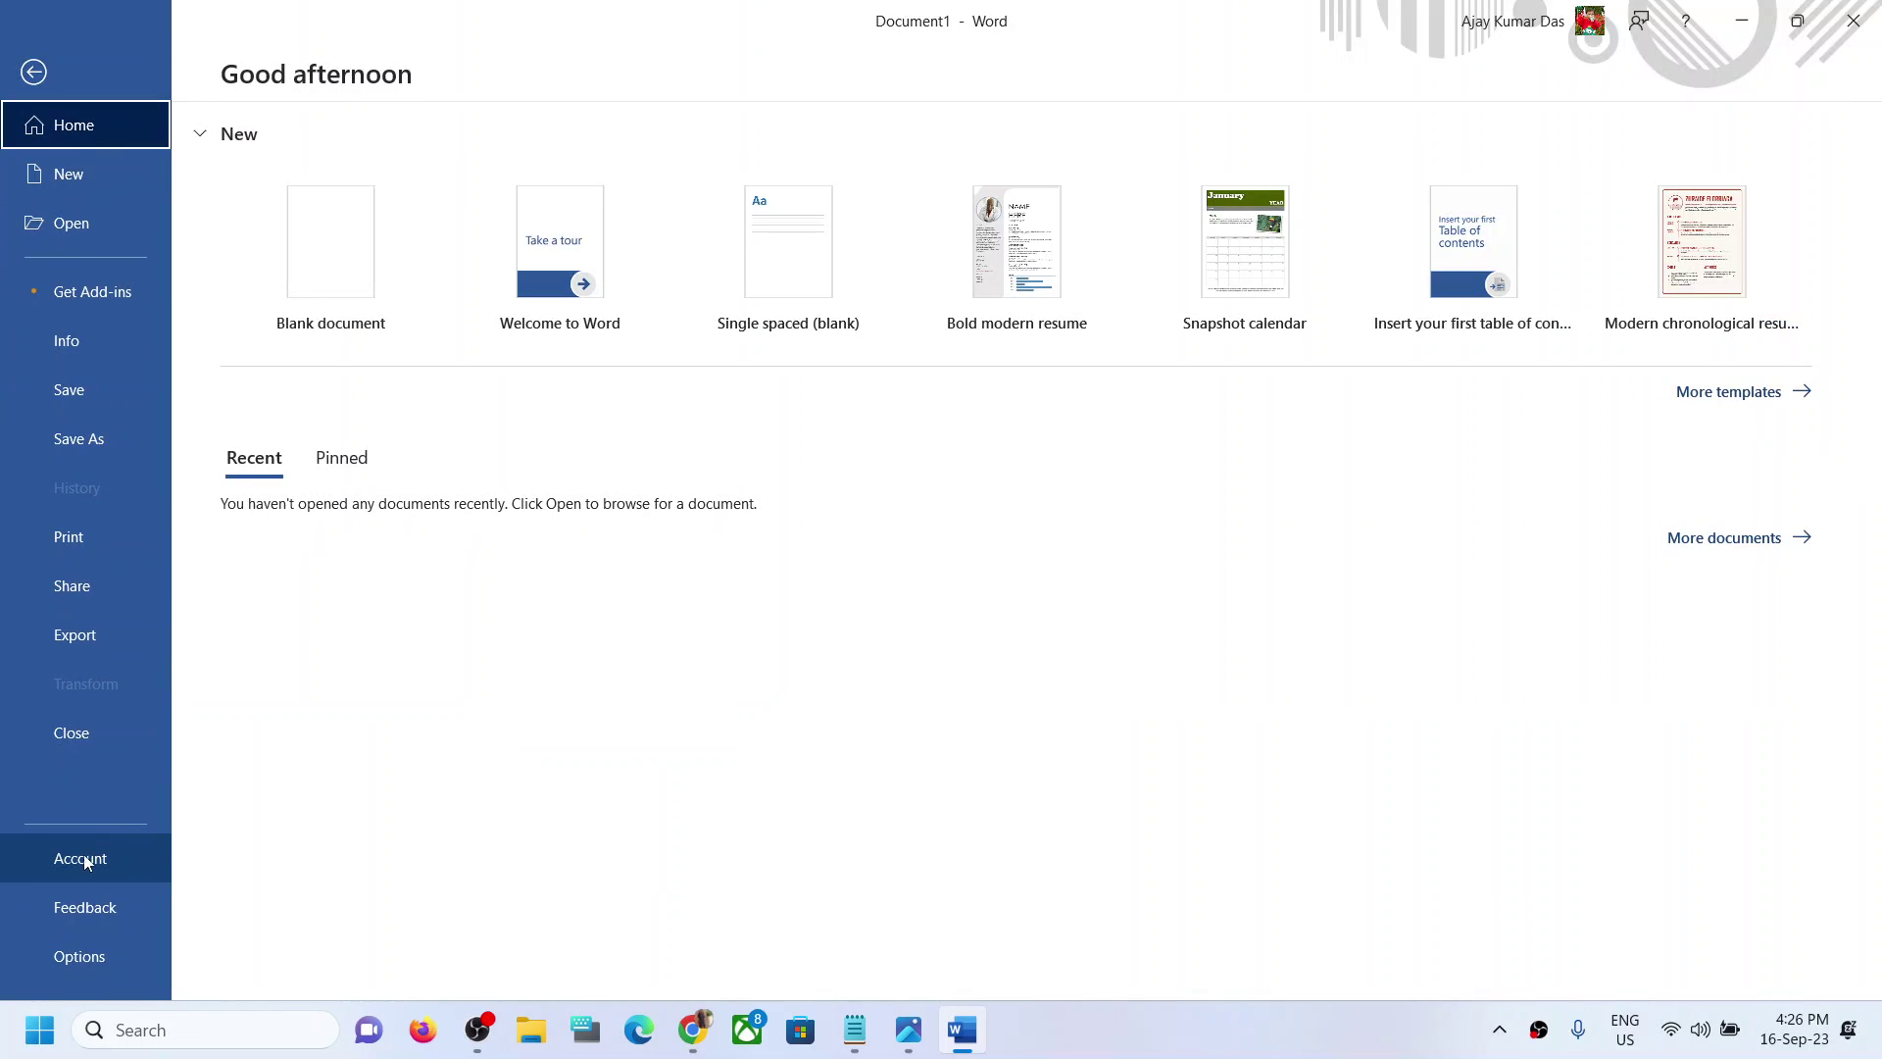
# Step: Sign out of both extra Office accounts on Word's Account page, confirming each removal
pyautogui.click(90, 858)
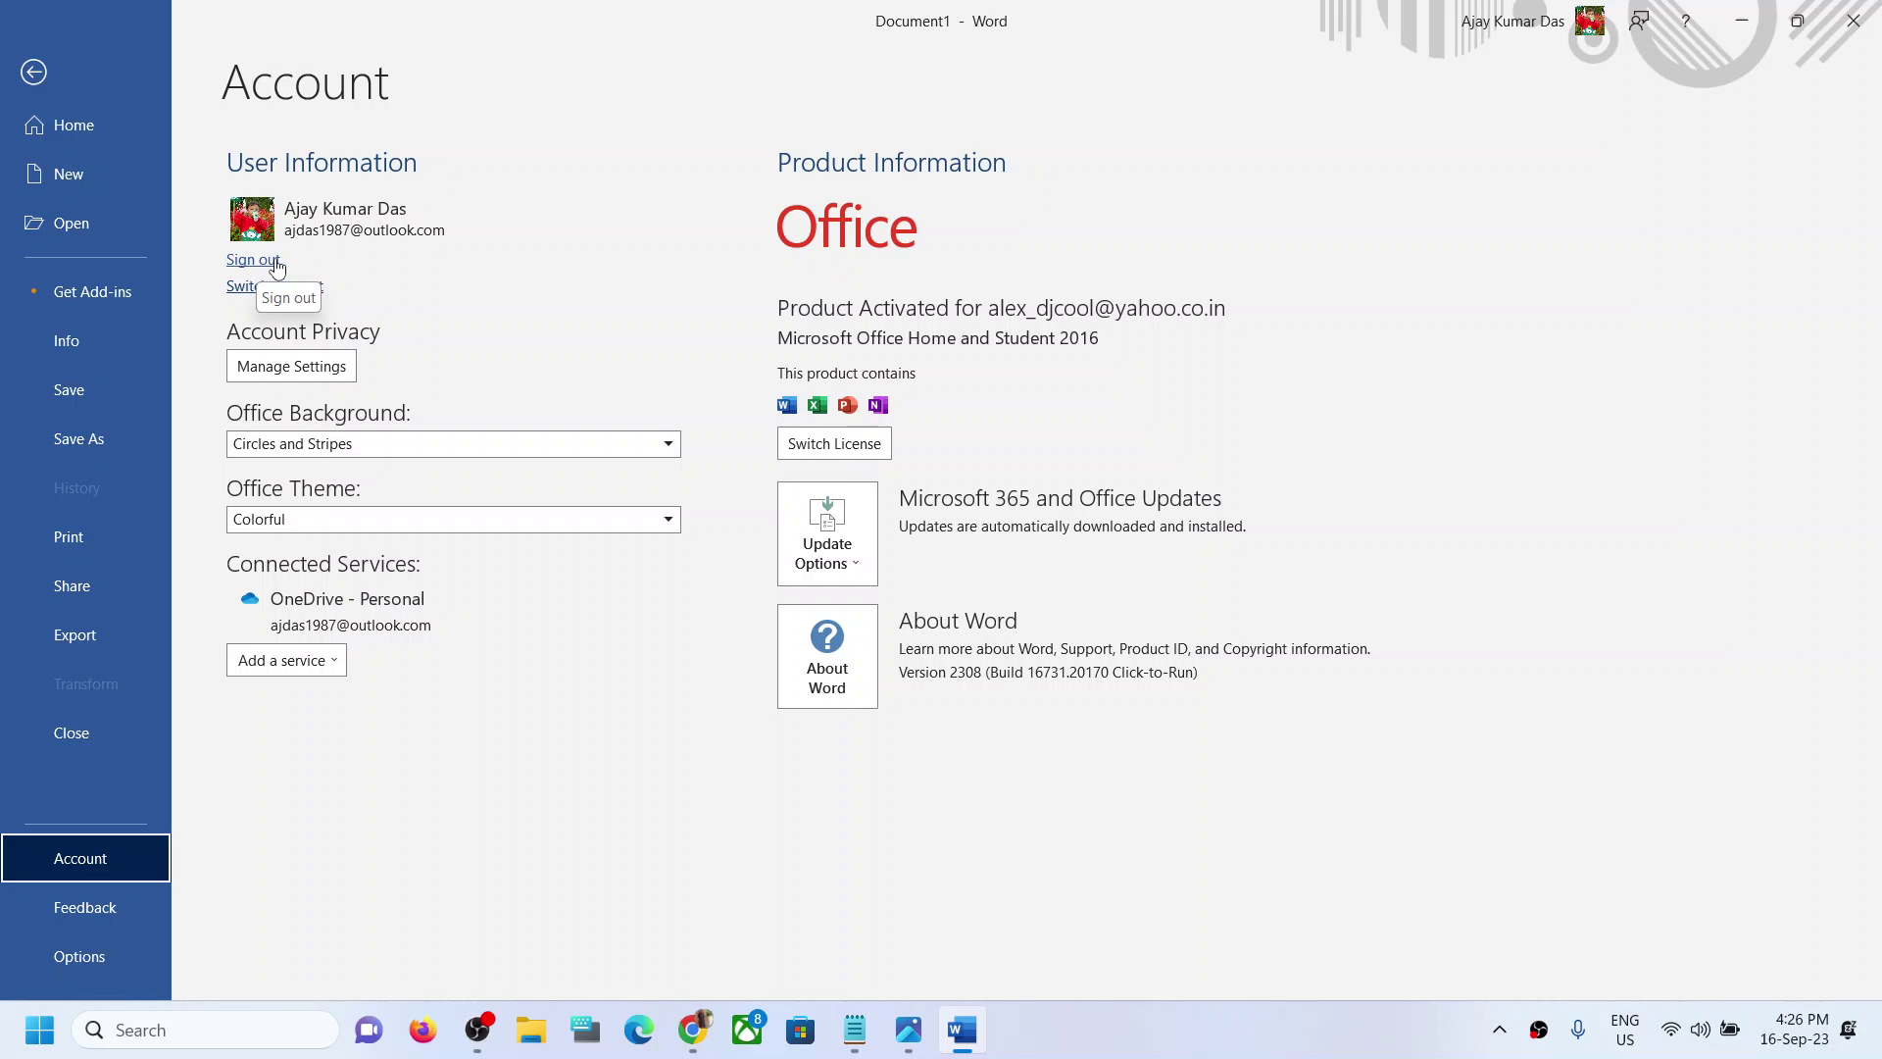
pyautogui.click(266, 268)
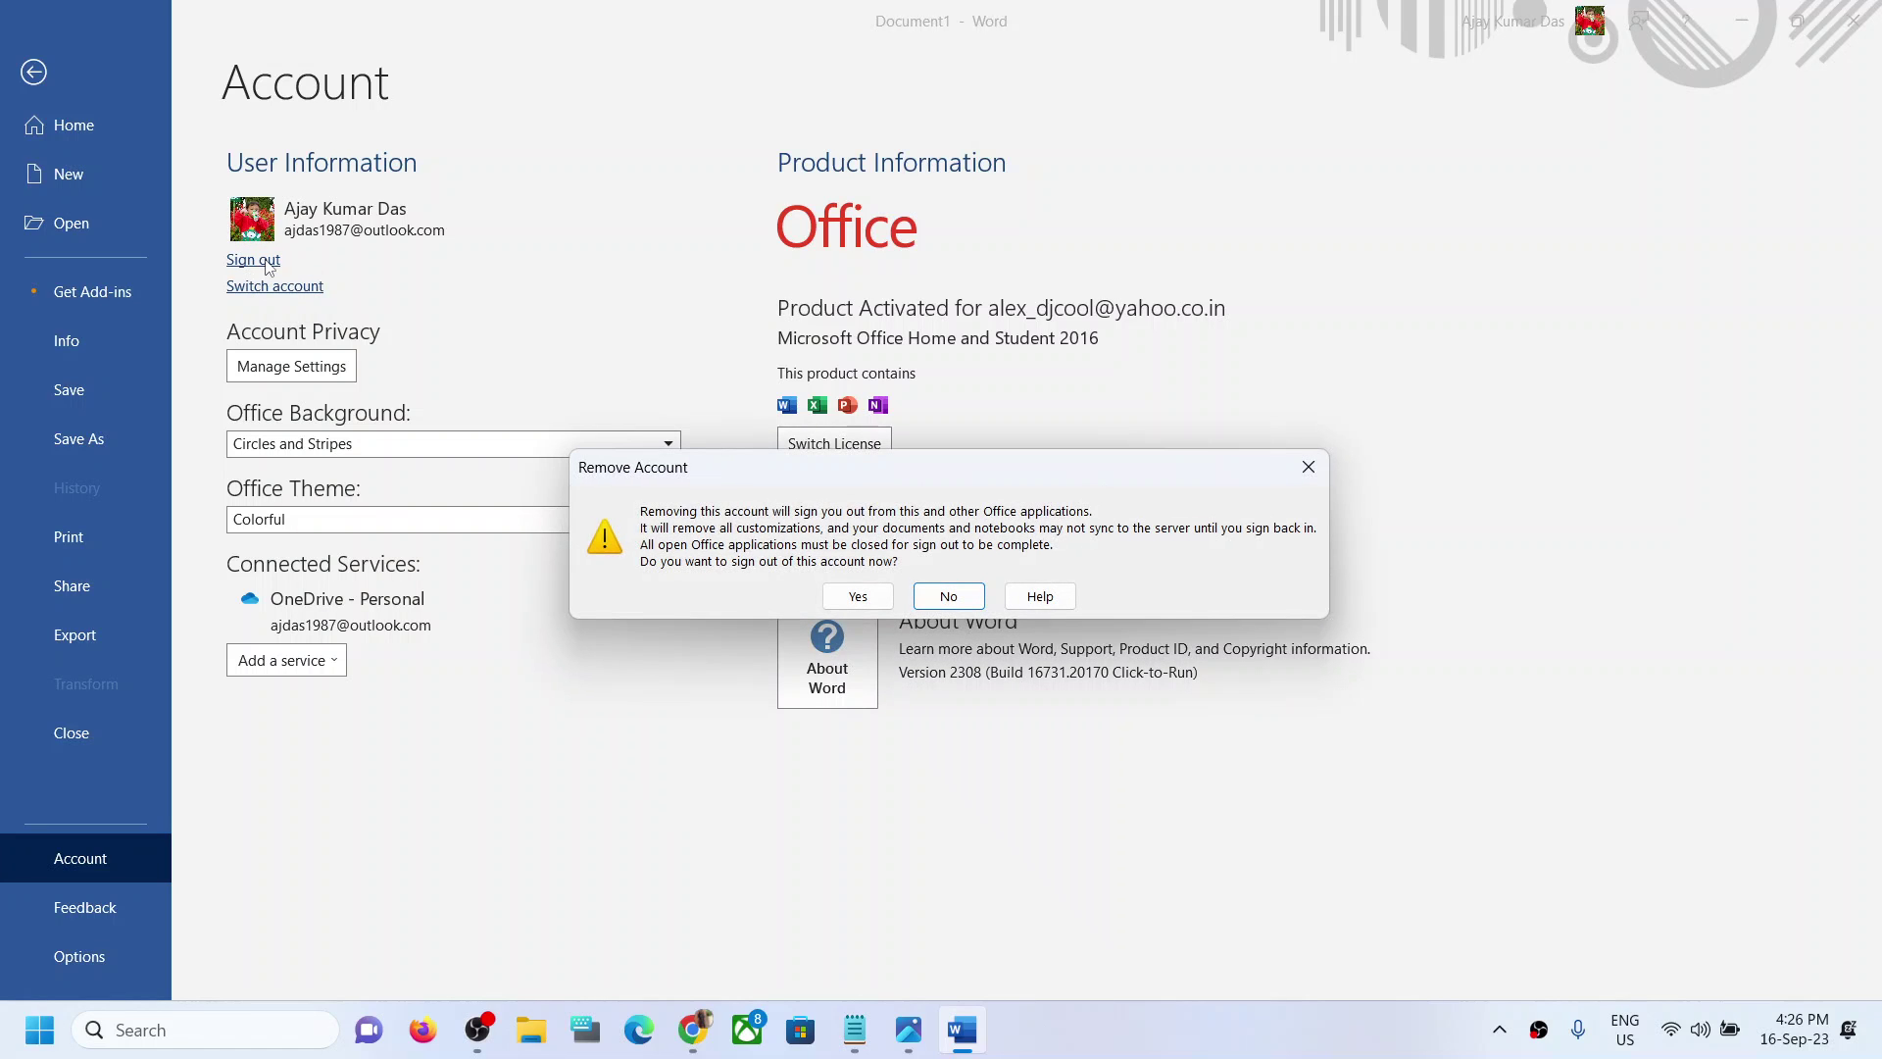
pyautogui.click(855, 600)
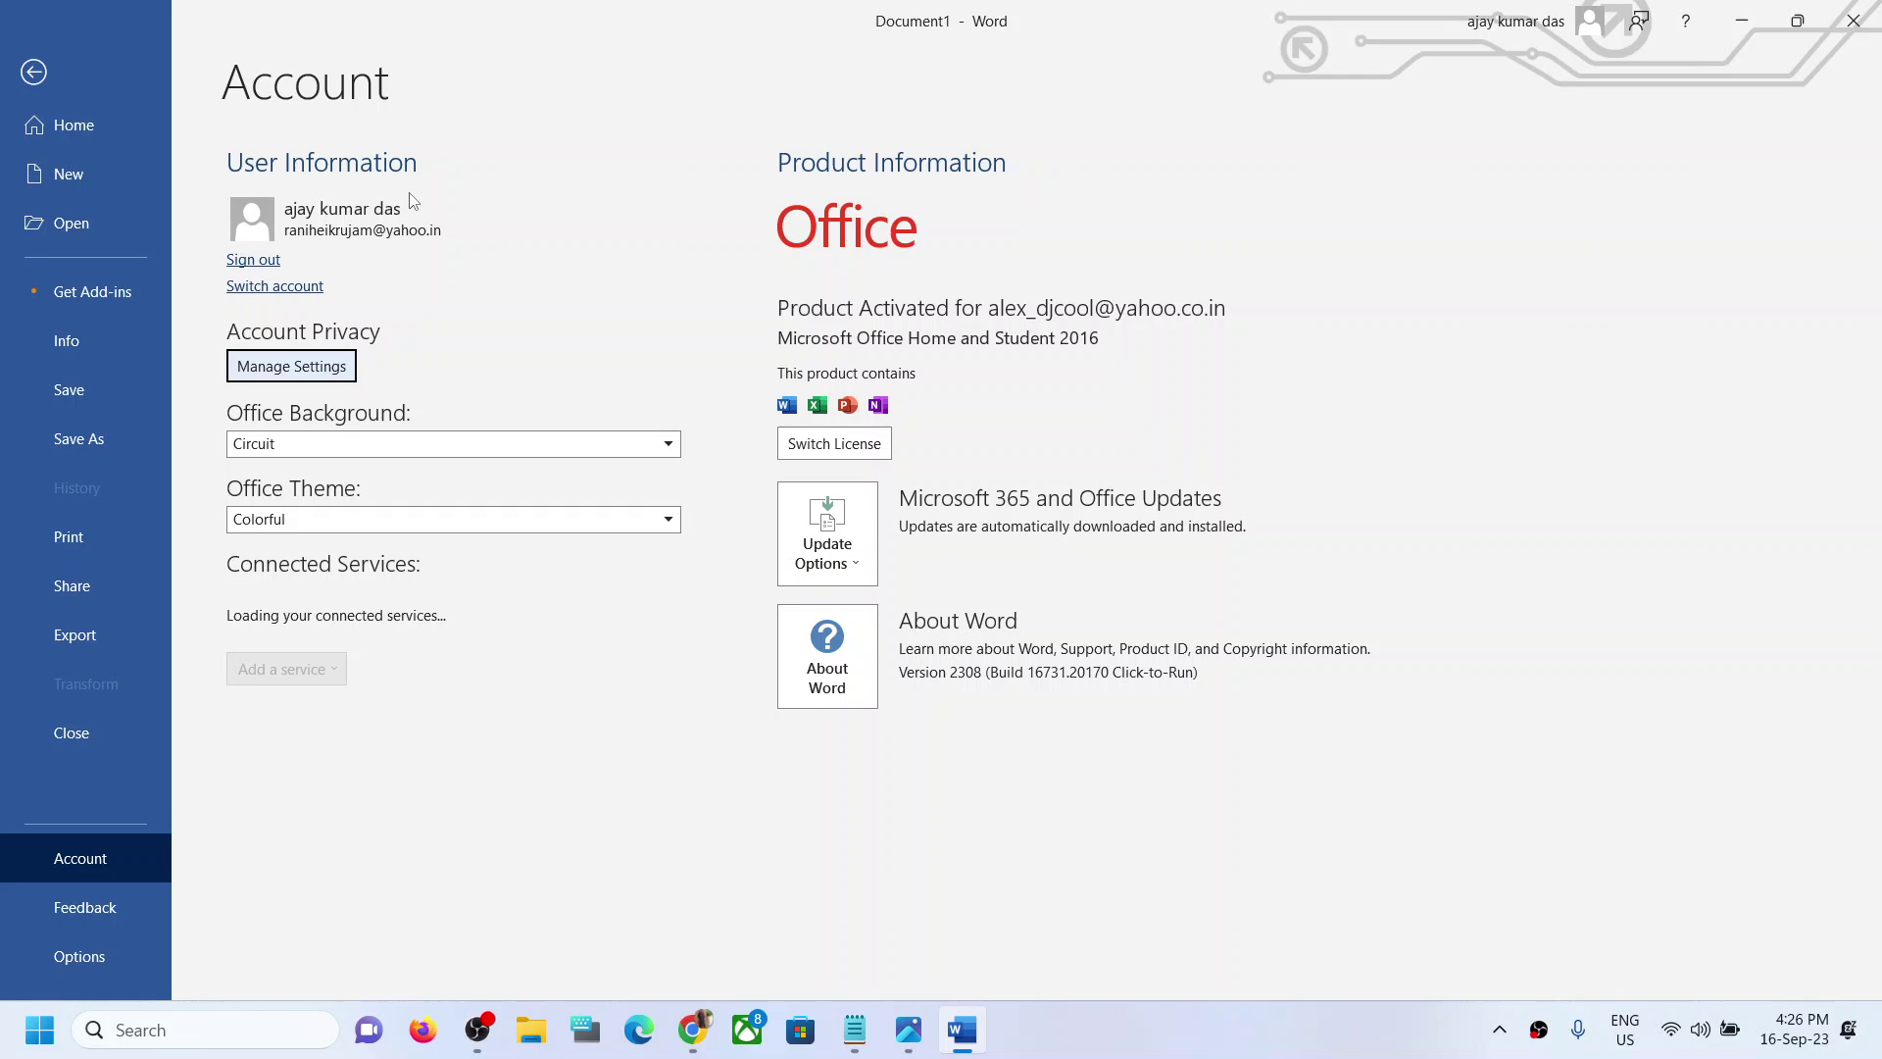
pyautogui.click(253, 260)
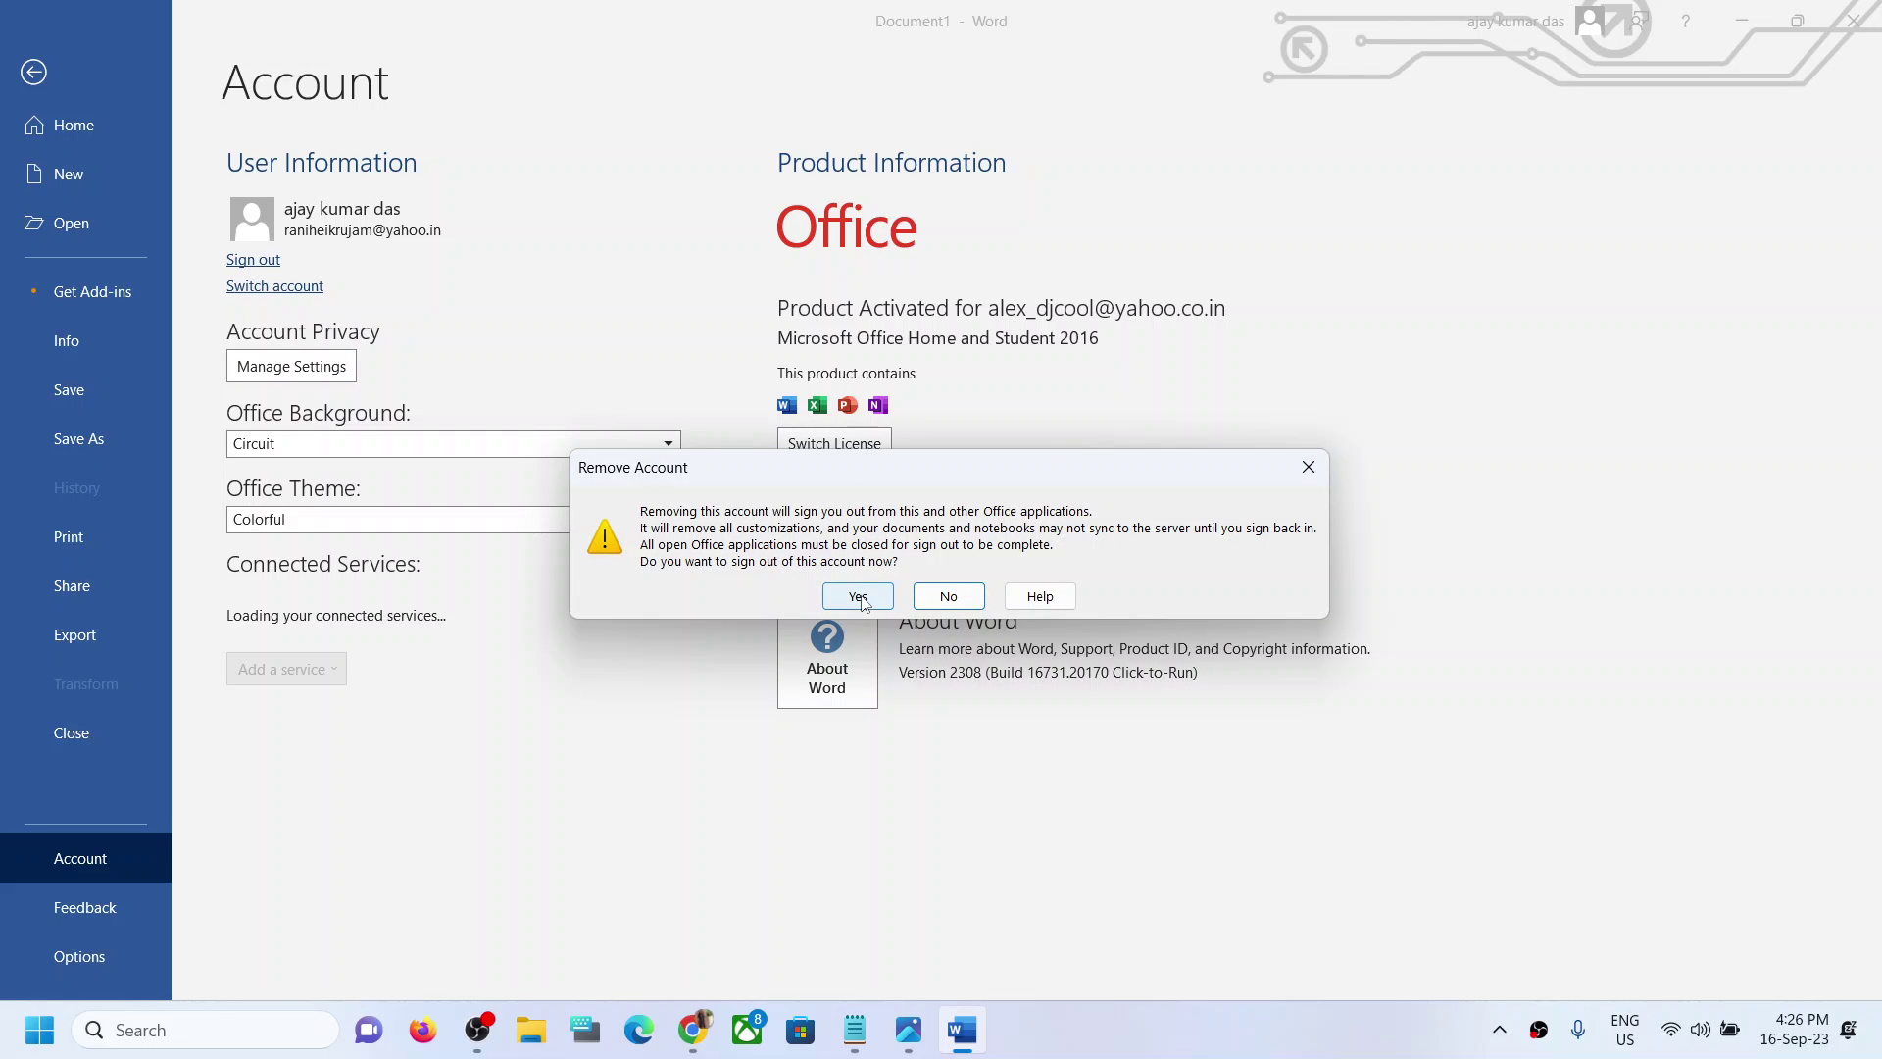
pyautogui.click(858, 595)
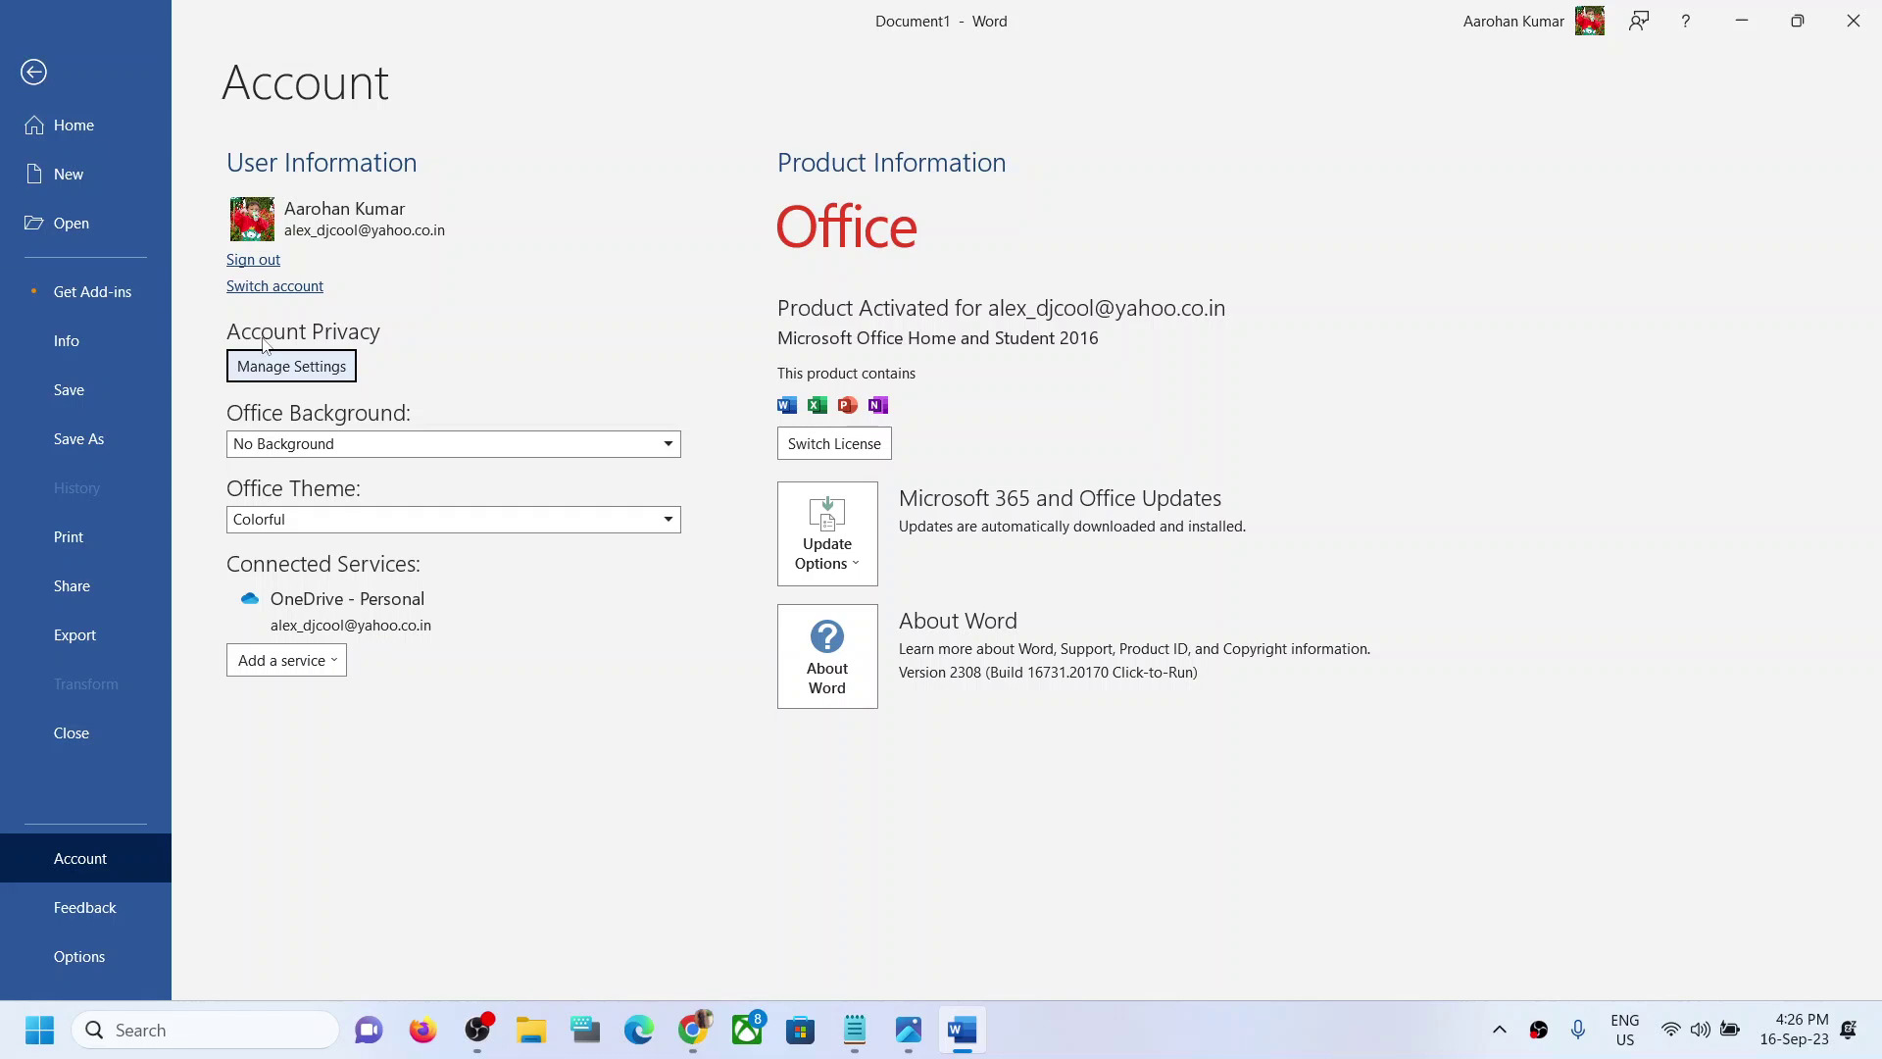
# Step: Launch Excel from Windows Search, then sign out of Word's remaining Office account
pyautogui.click(250, 1044)
pyautogui.write('excel')
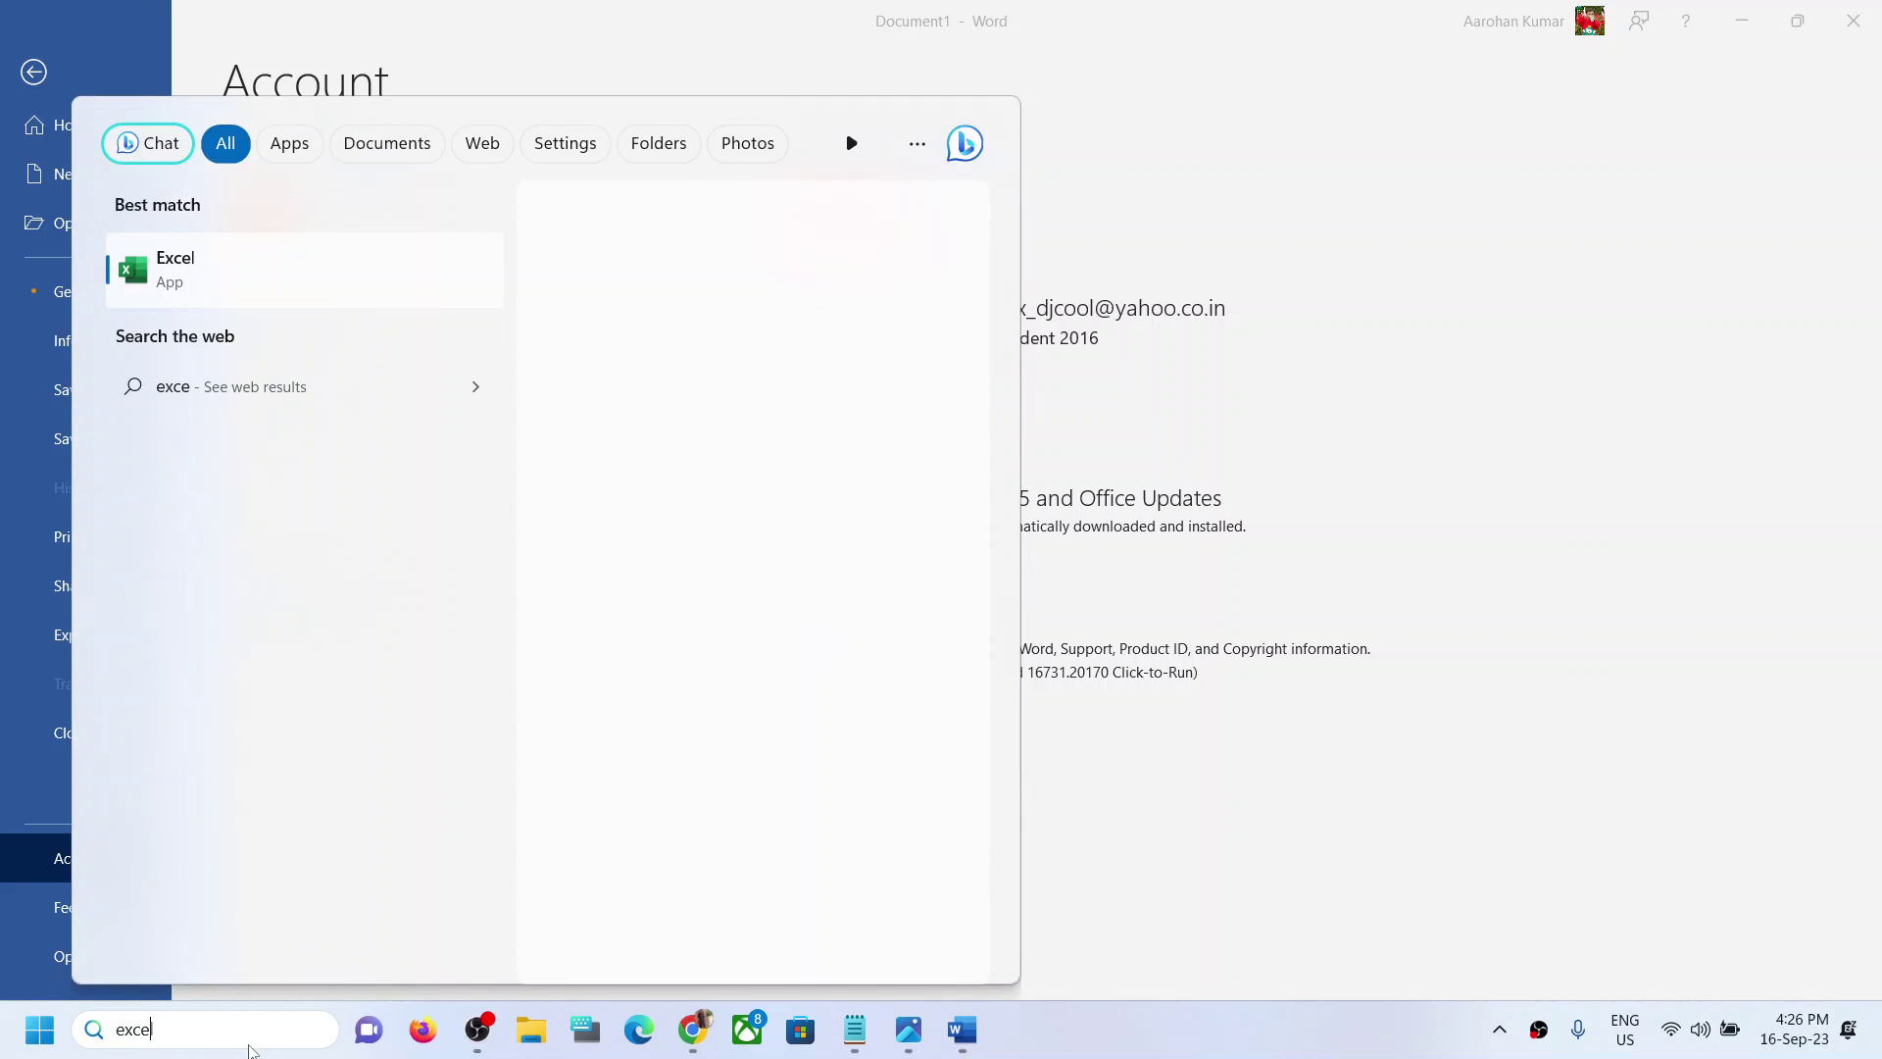
pyautogui.click(361, 277)
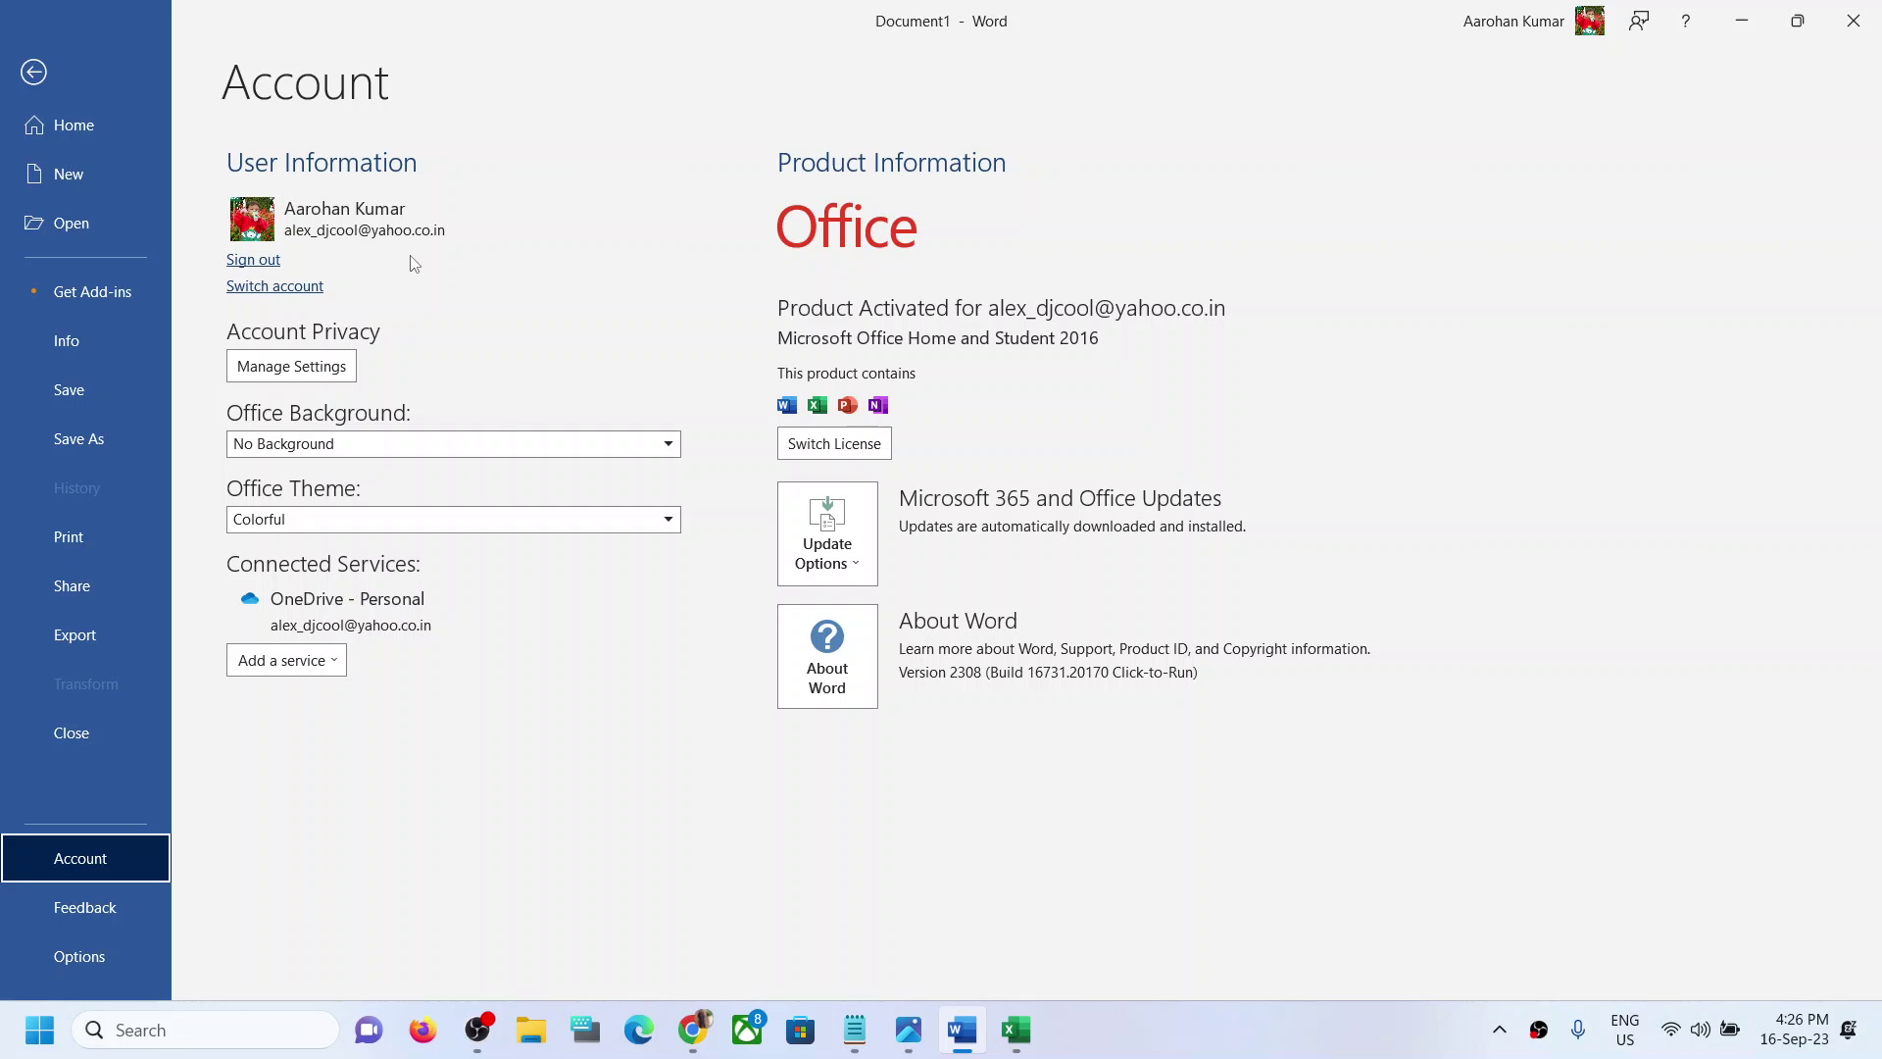
pyautogui.click(254, 261)
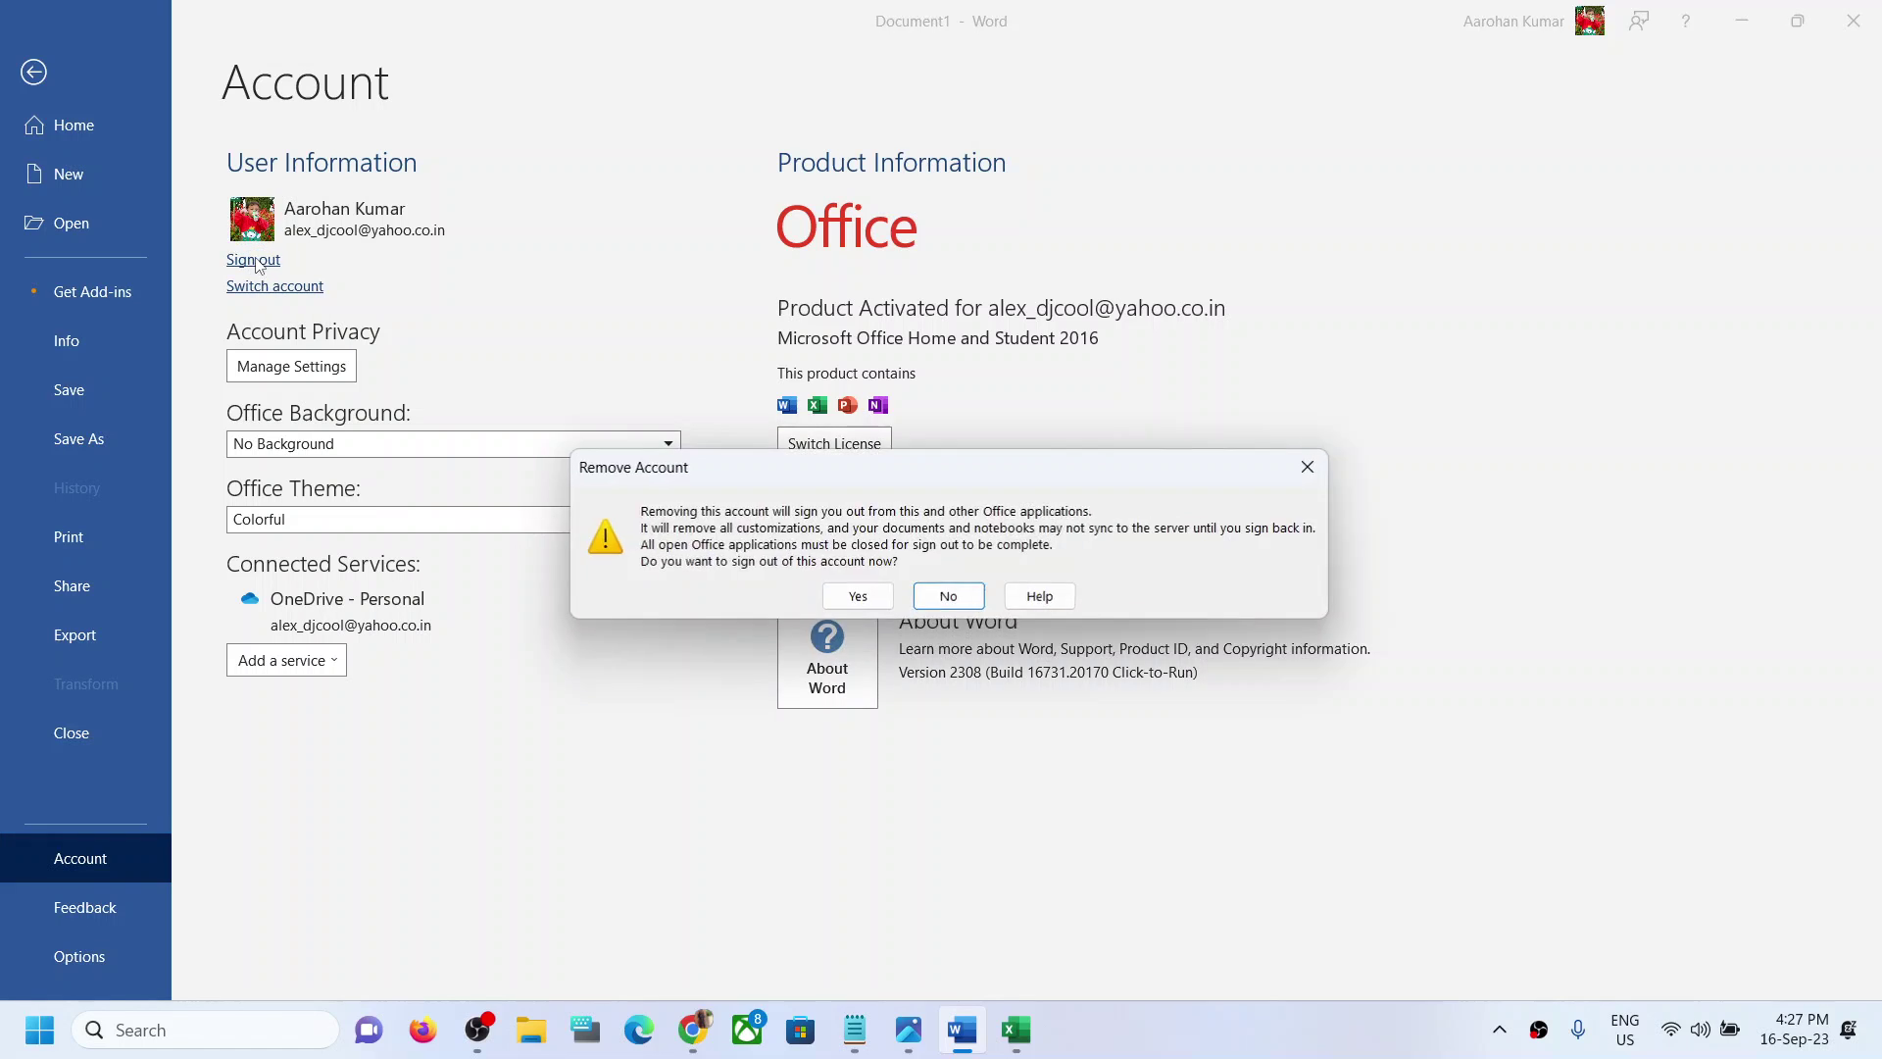
pyautogui.click(869, 594)
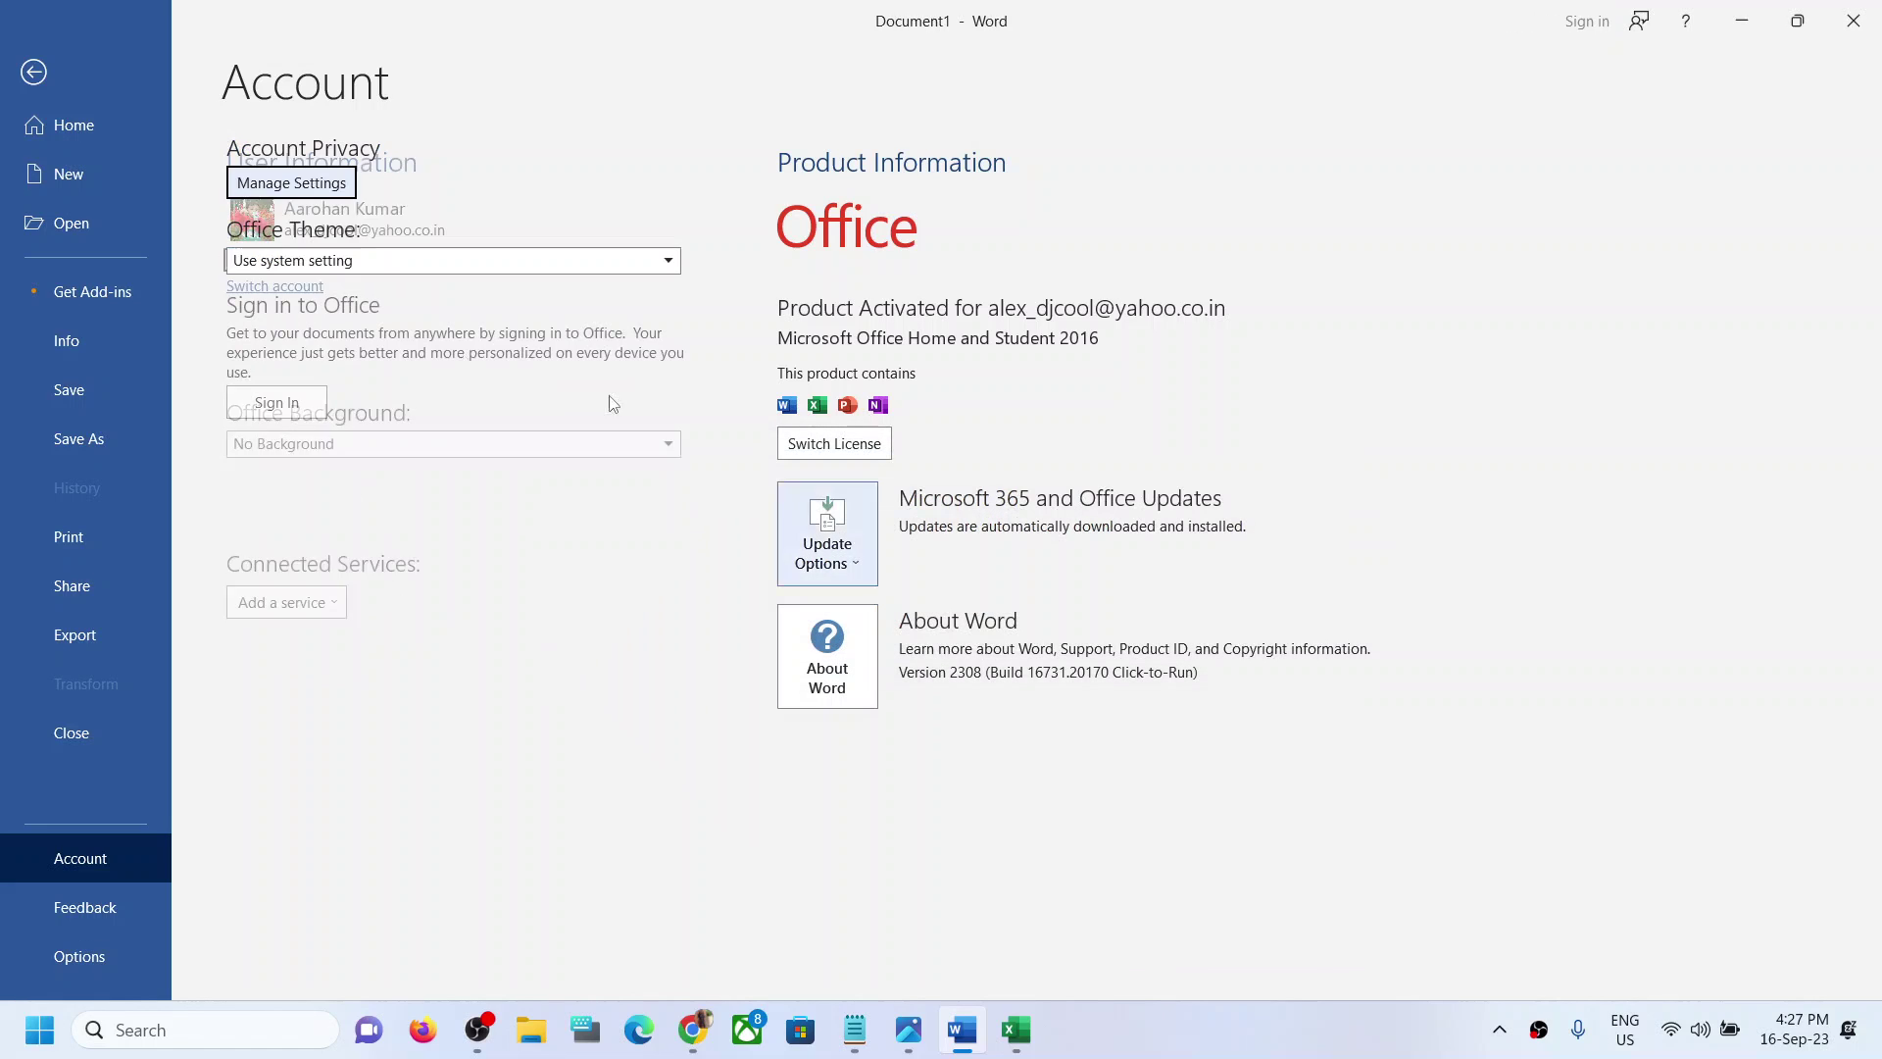
# Step: Sign in to Office in Word with the licensed Microsoft account
pyautogui.click(281, 399)
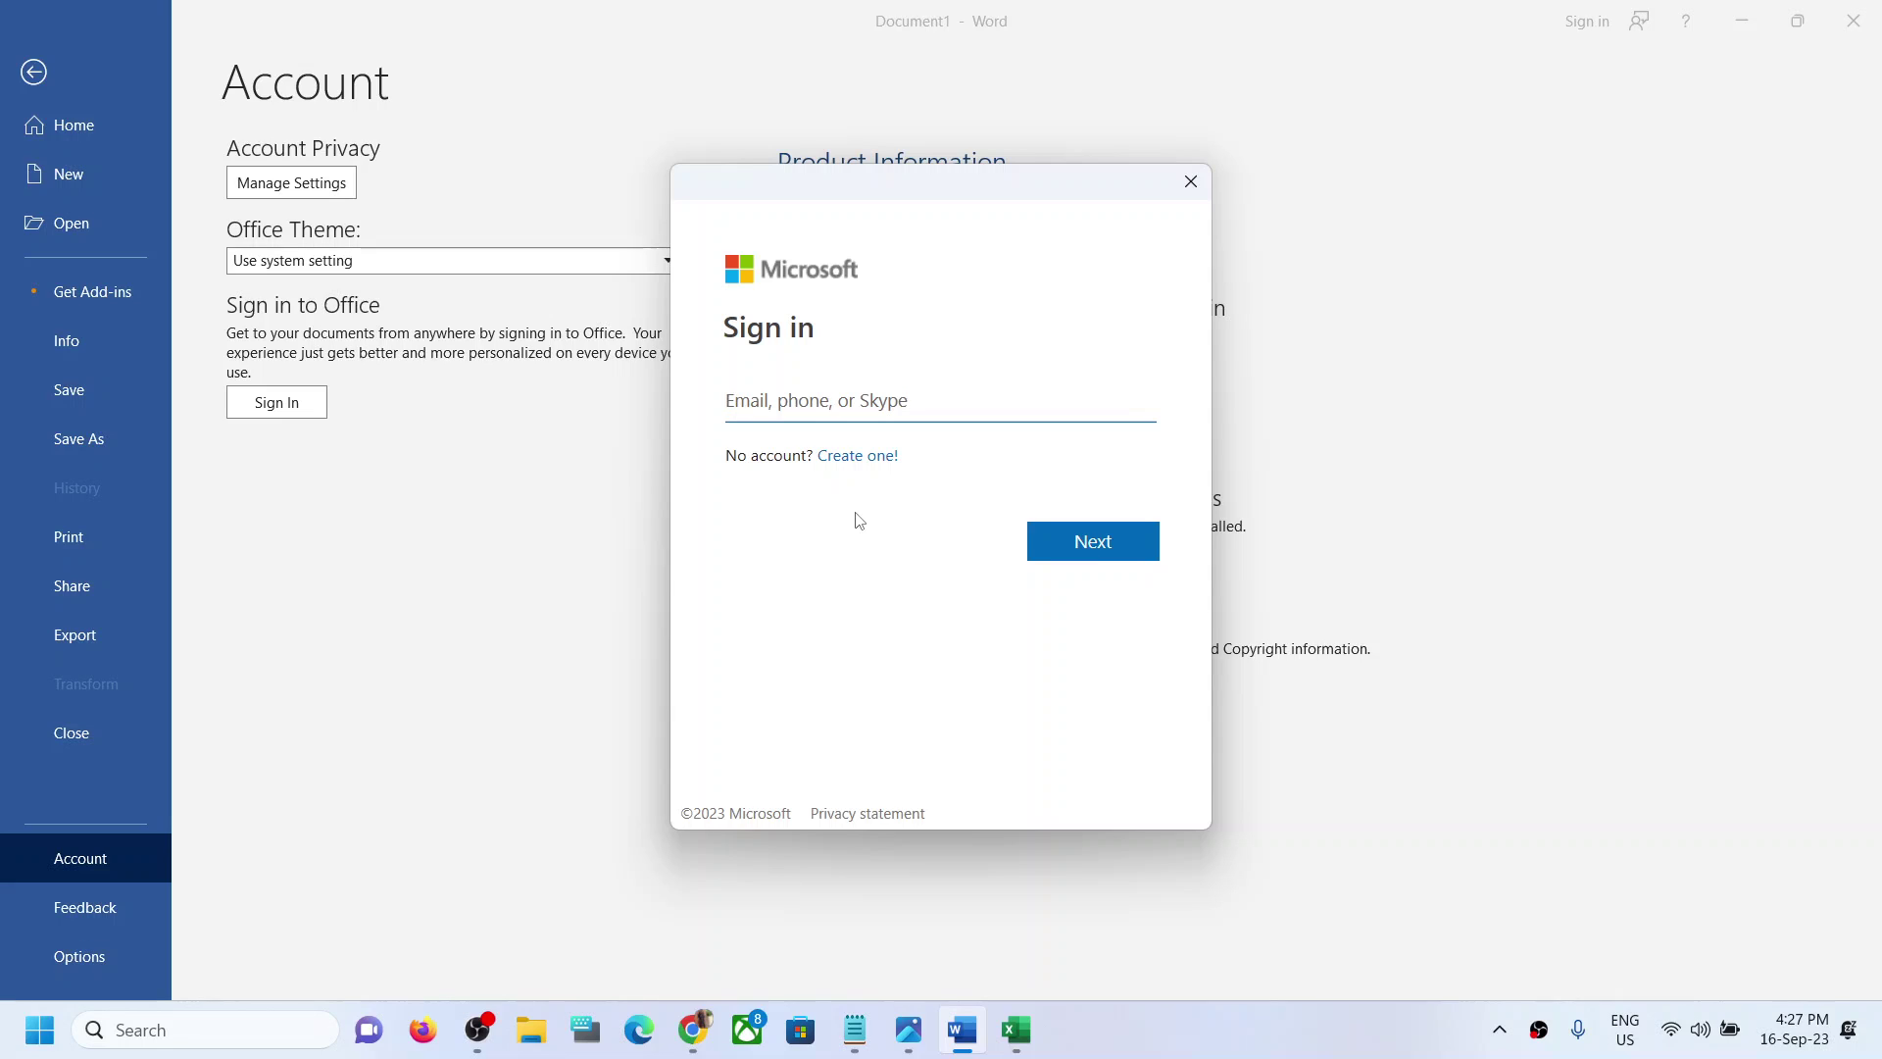
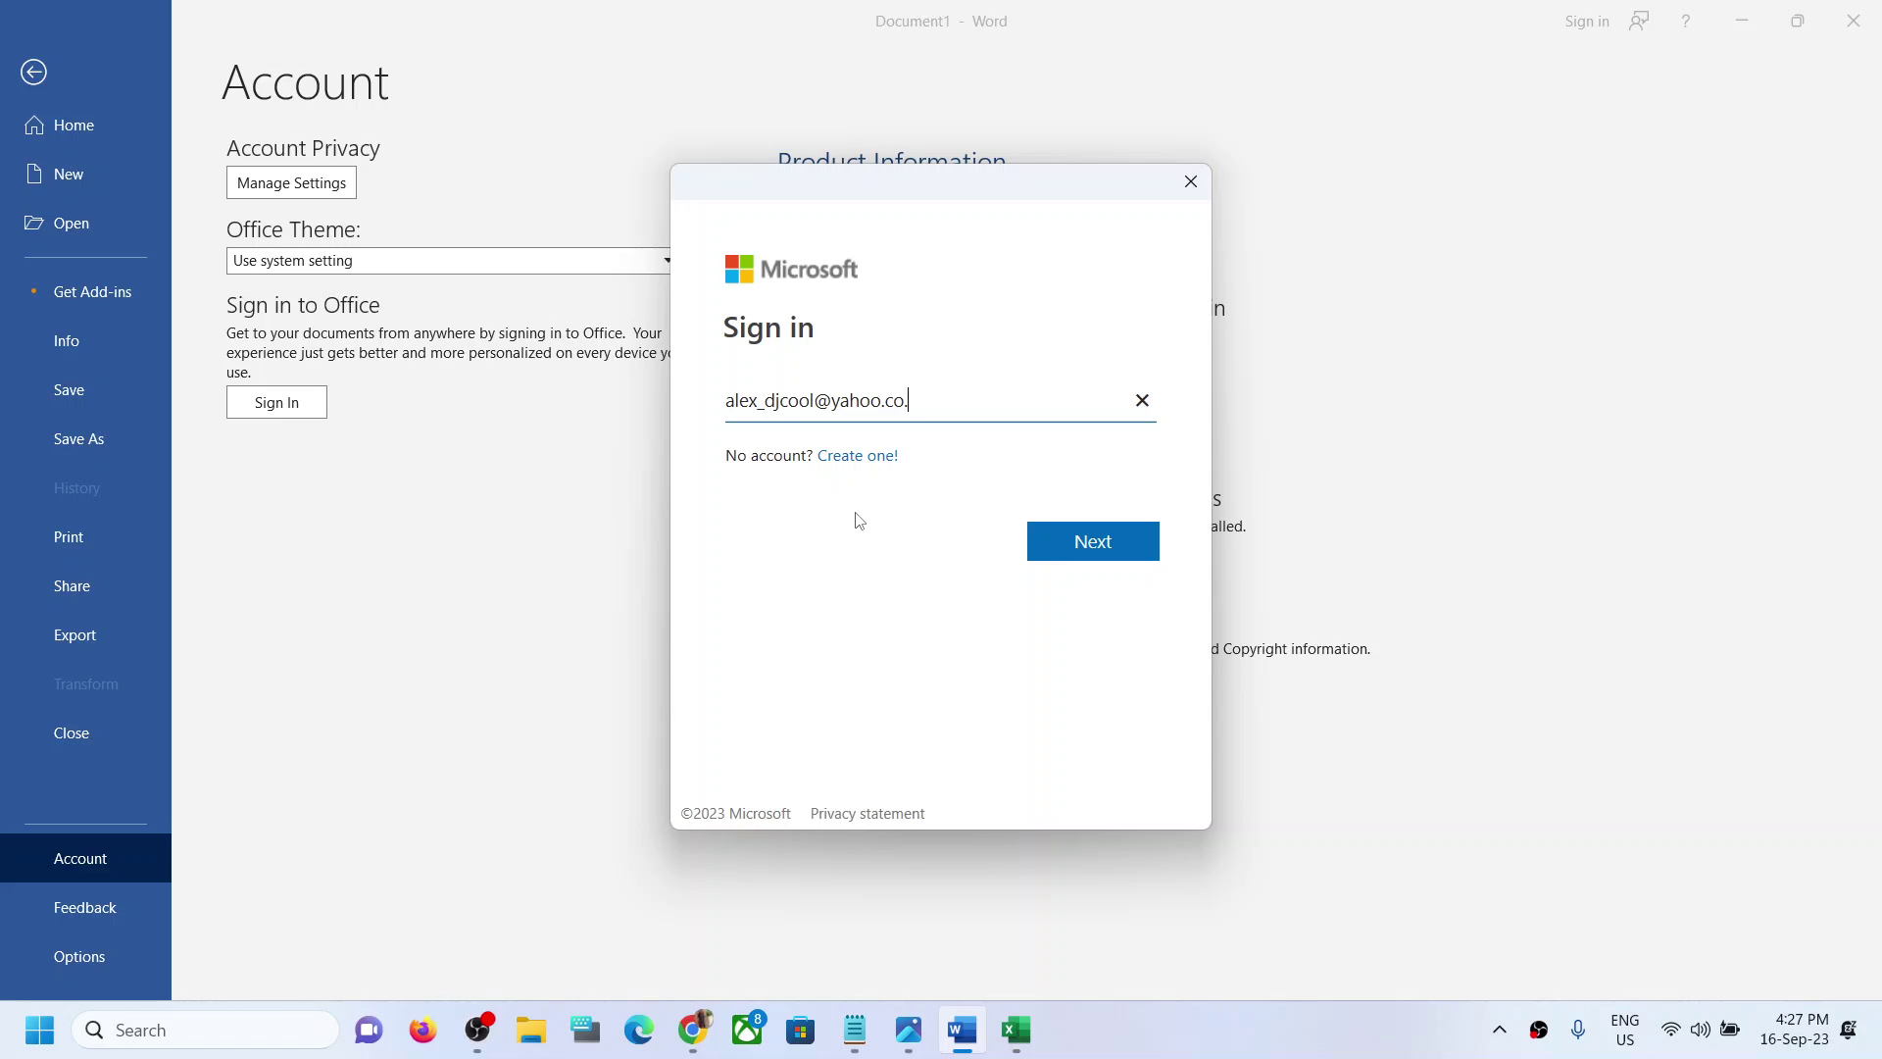
pyautogui.click(1118, 549)
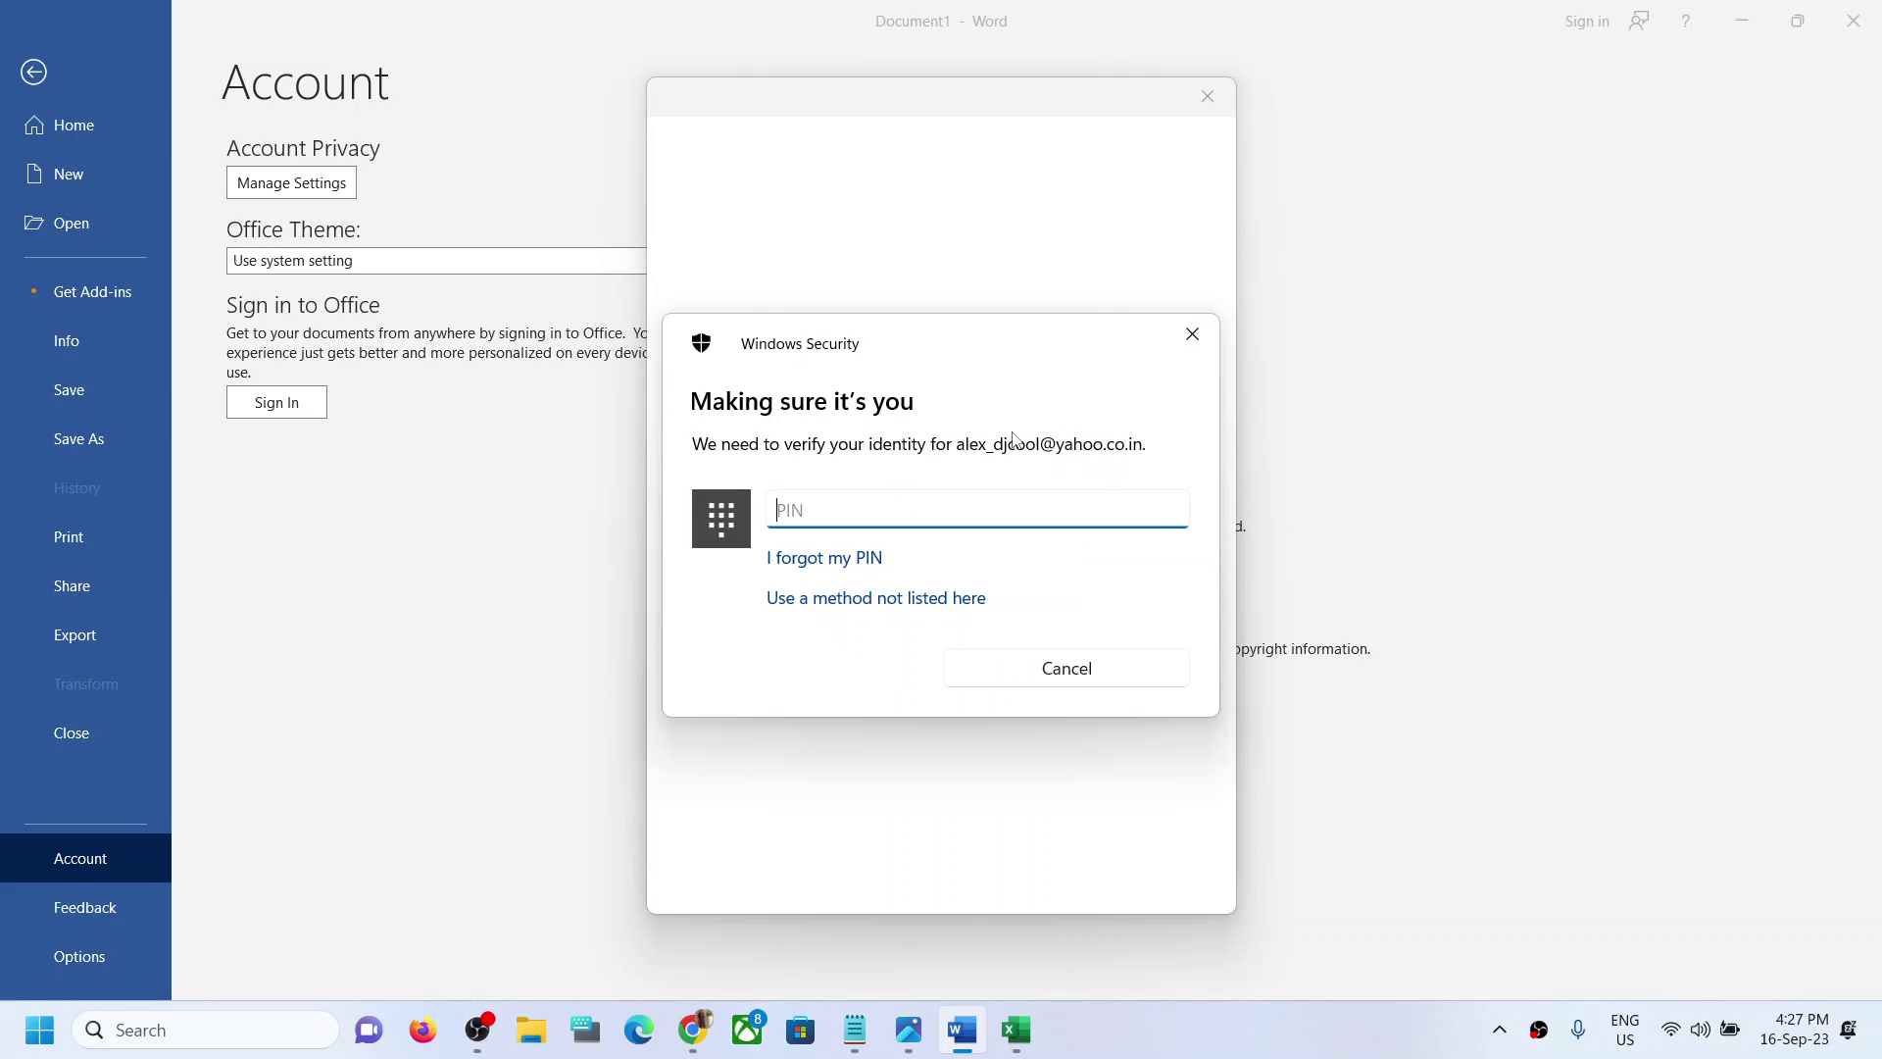
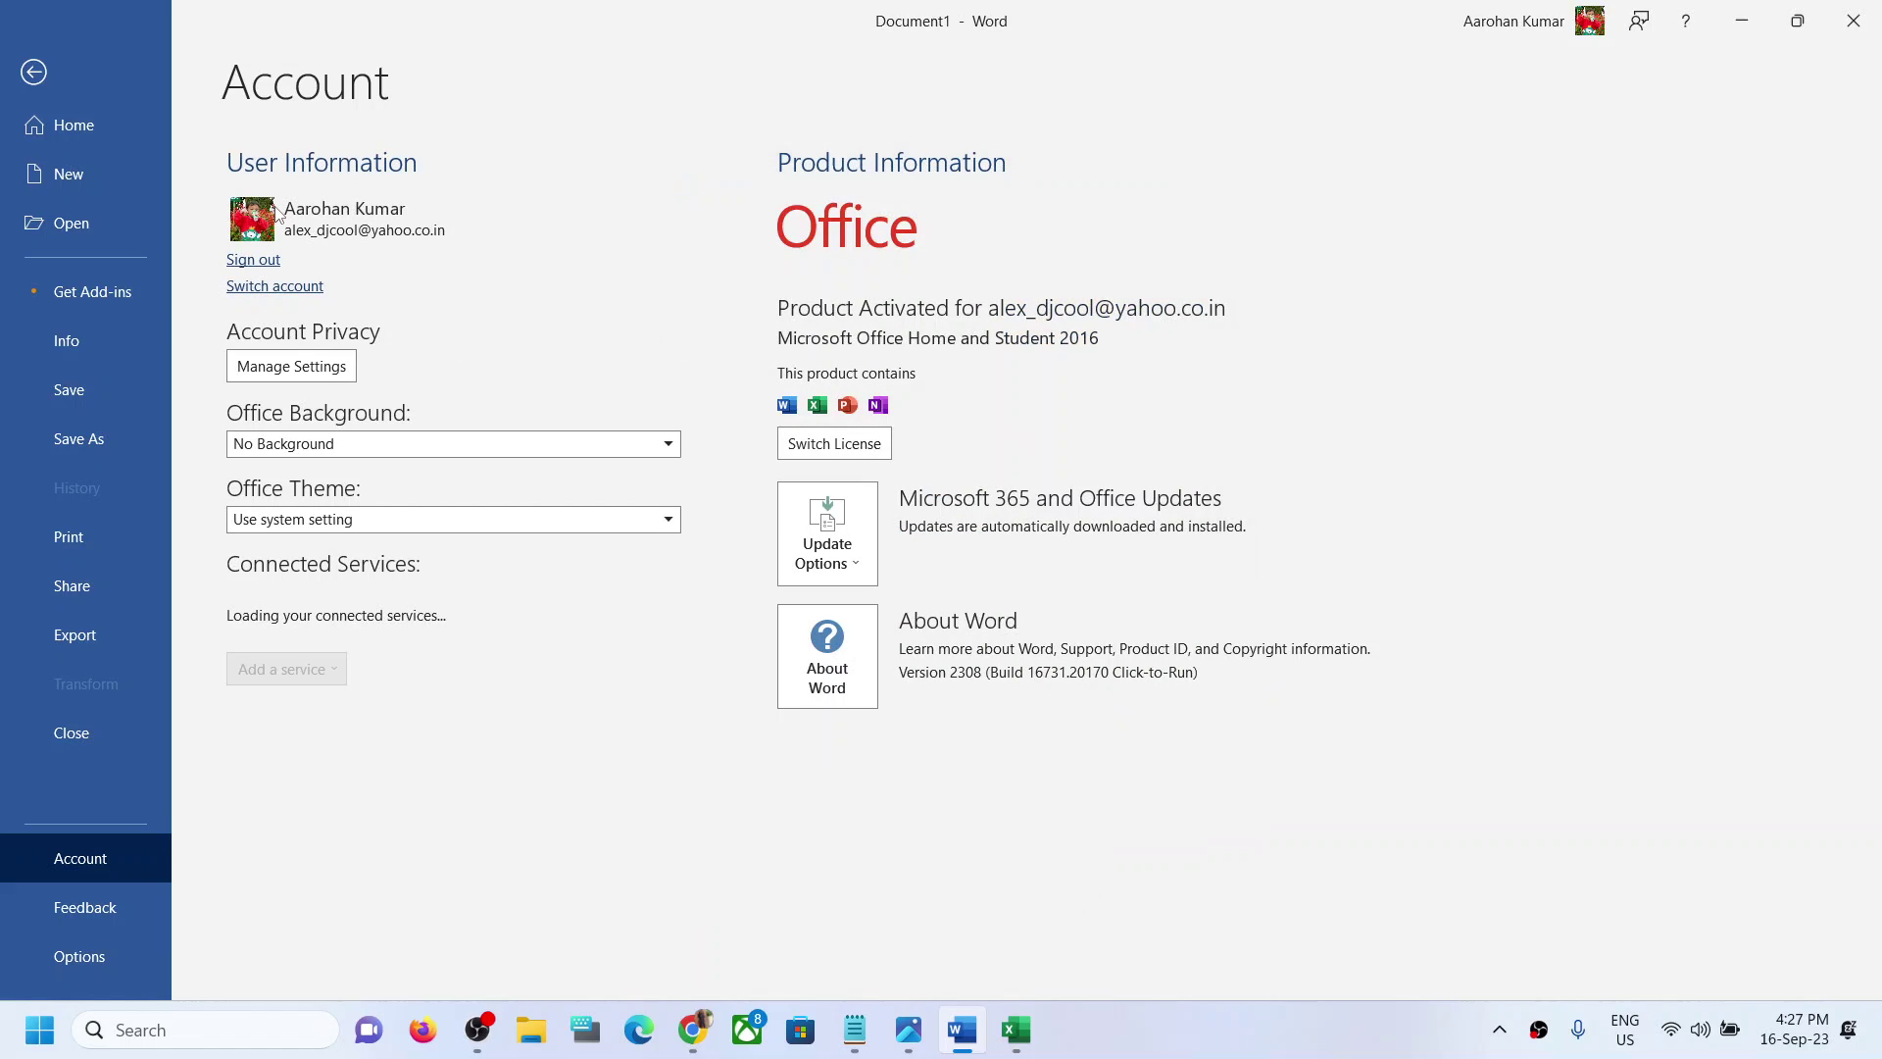
# Step: Create a new blank Word document and close the Excel start screen
pyautogui.click(101, 134)
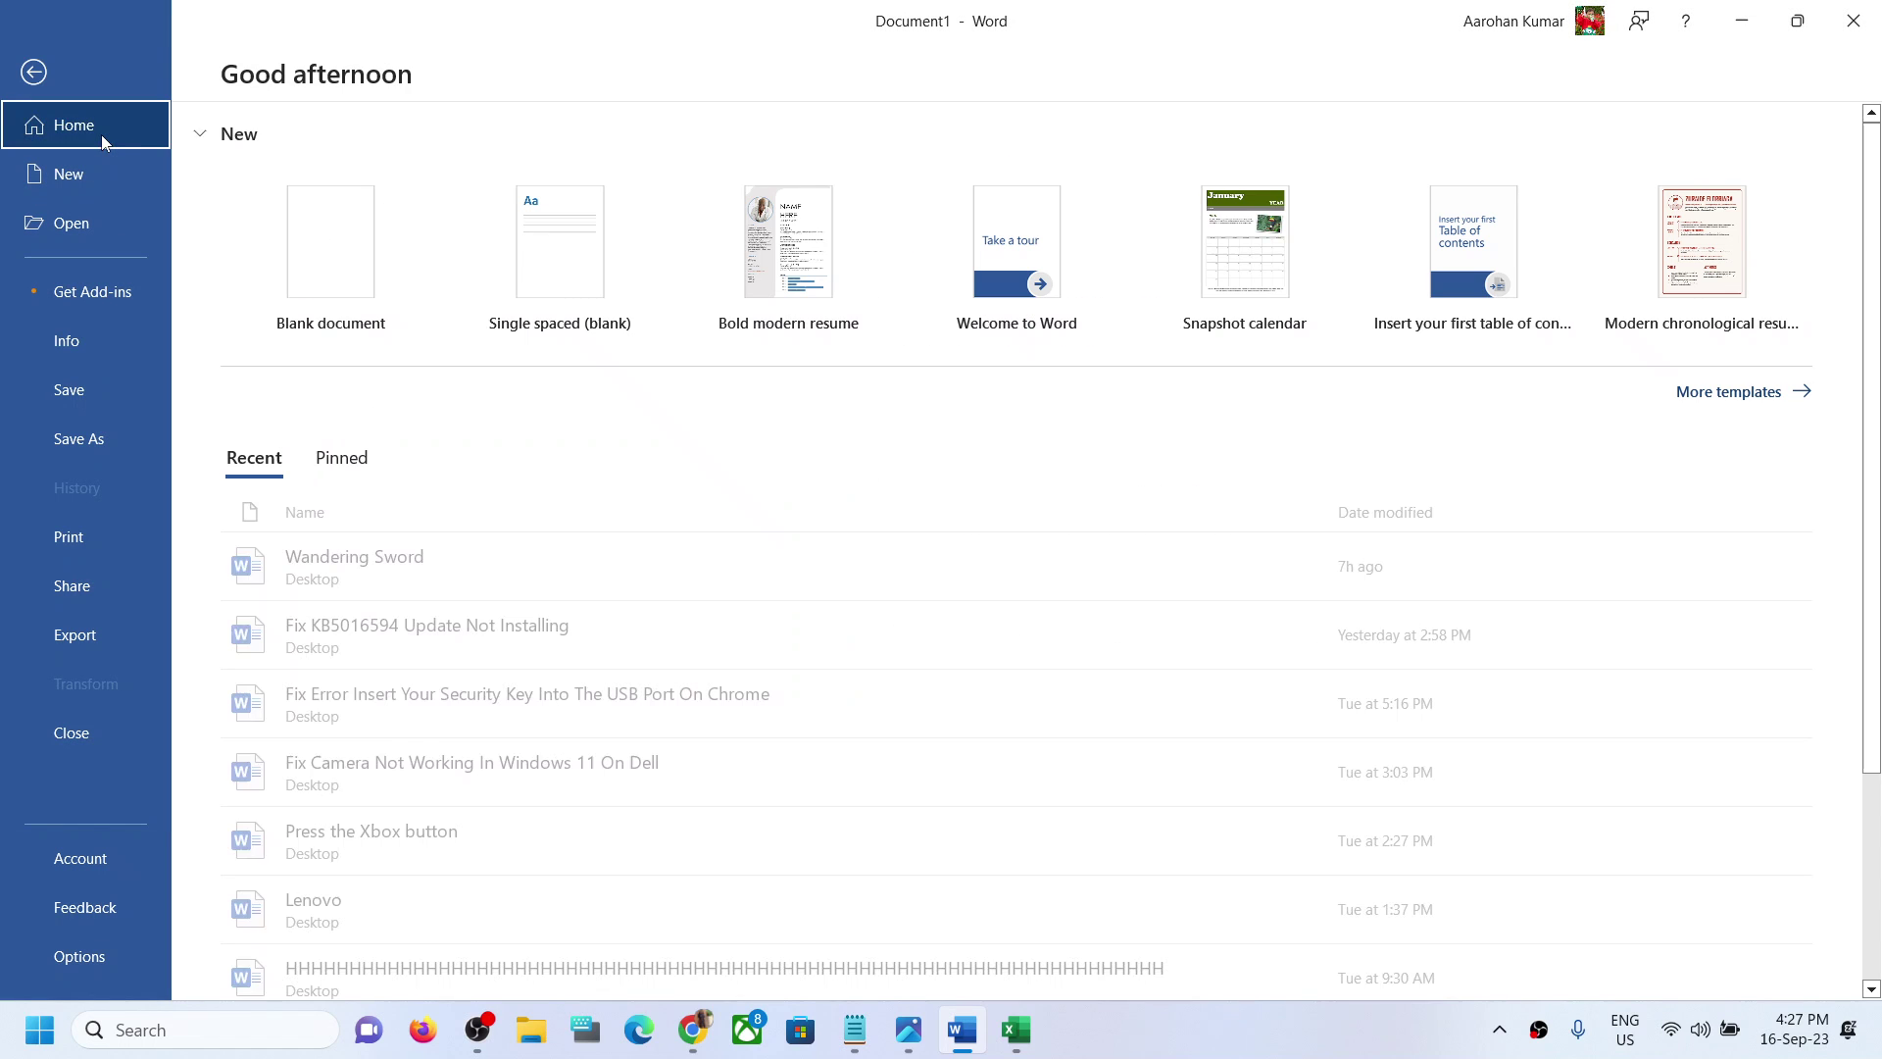
pyautogui.click(428, 268)
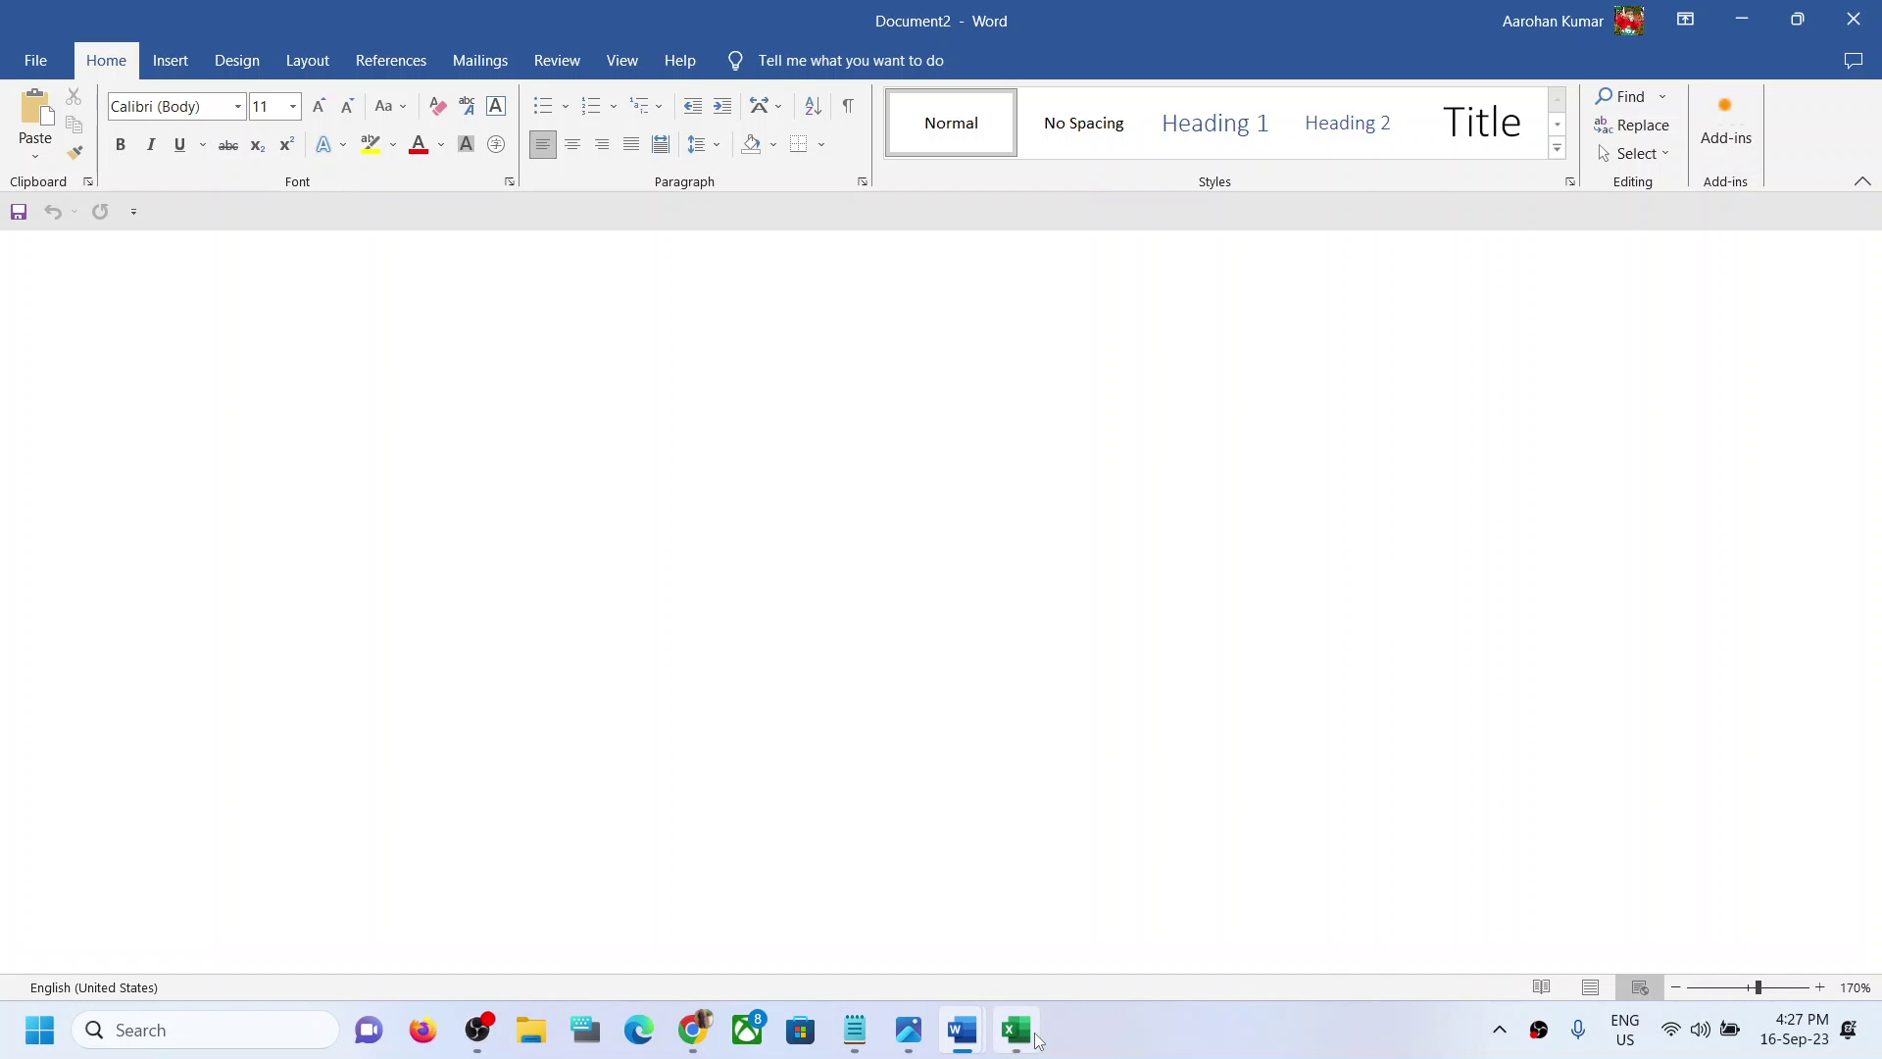
pyautogui.click(1015, 1031)
pyautogui.click(1854, 21)
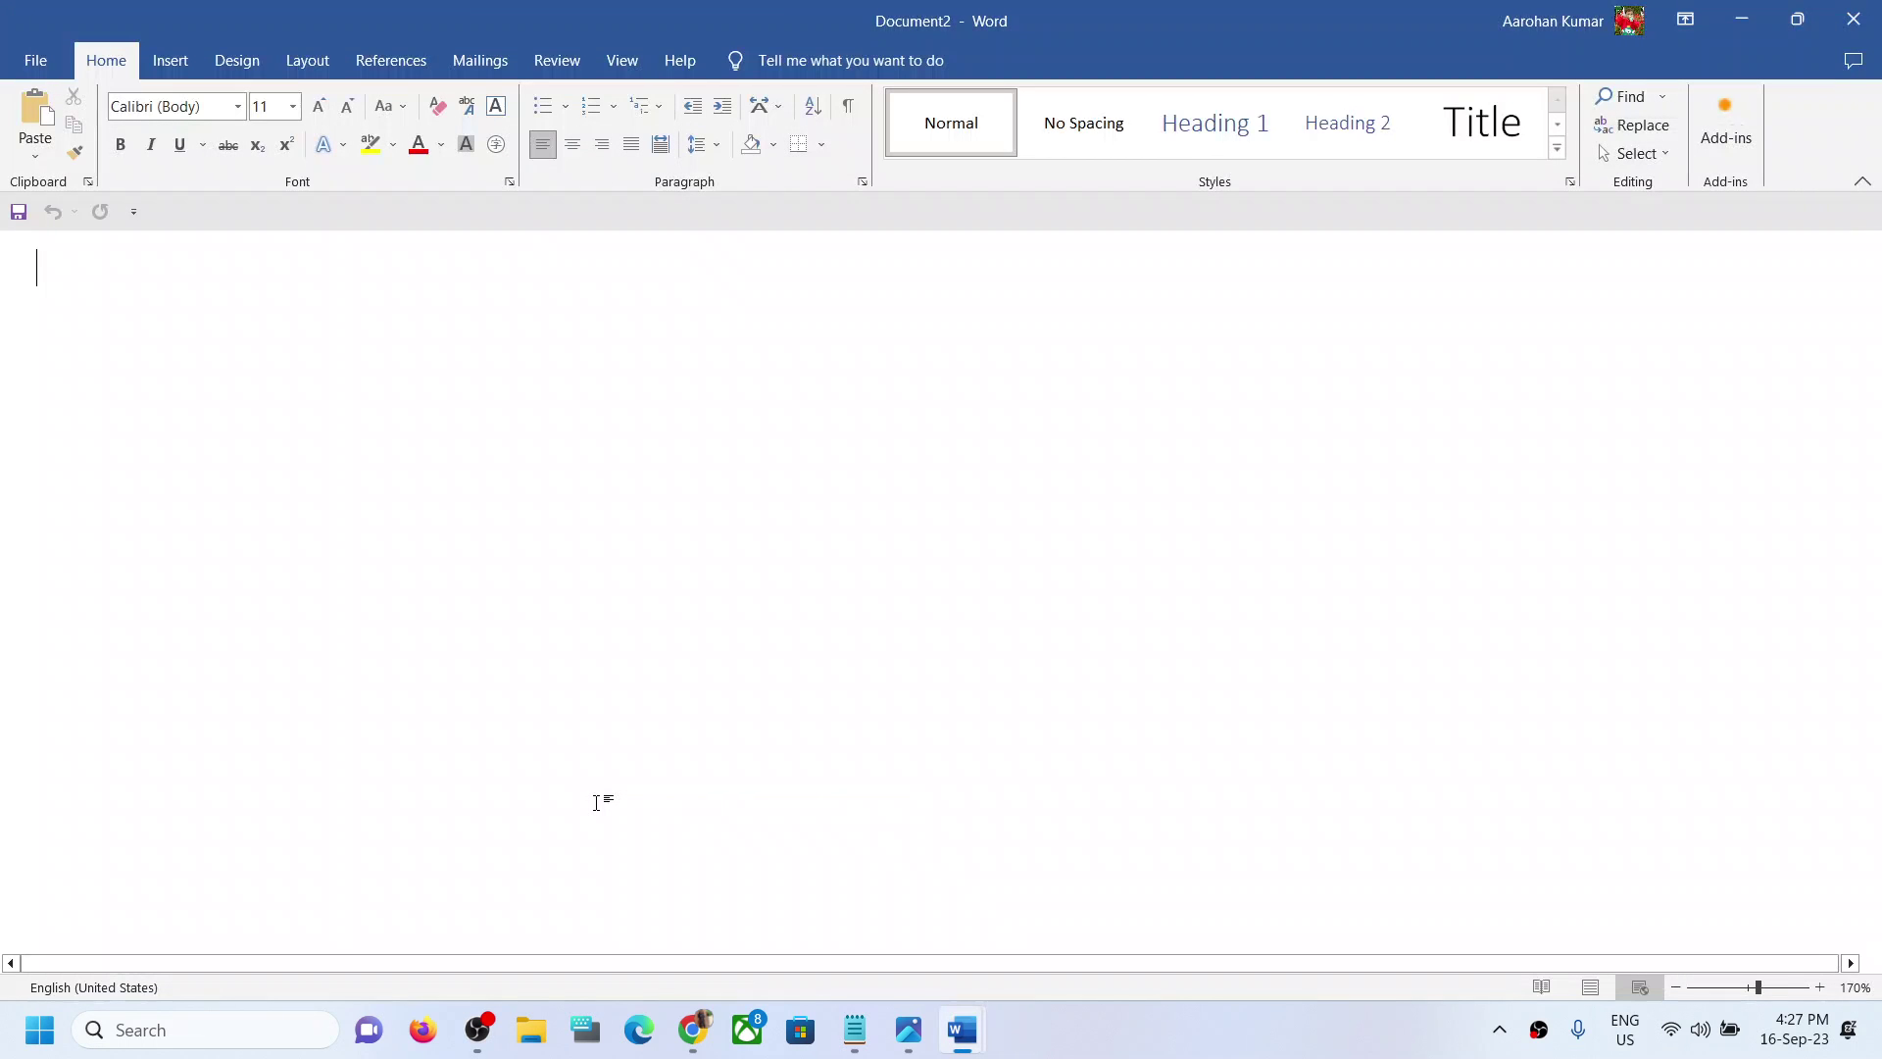
pyautogui.click(248, 1028)
pyautogui.write('word')
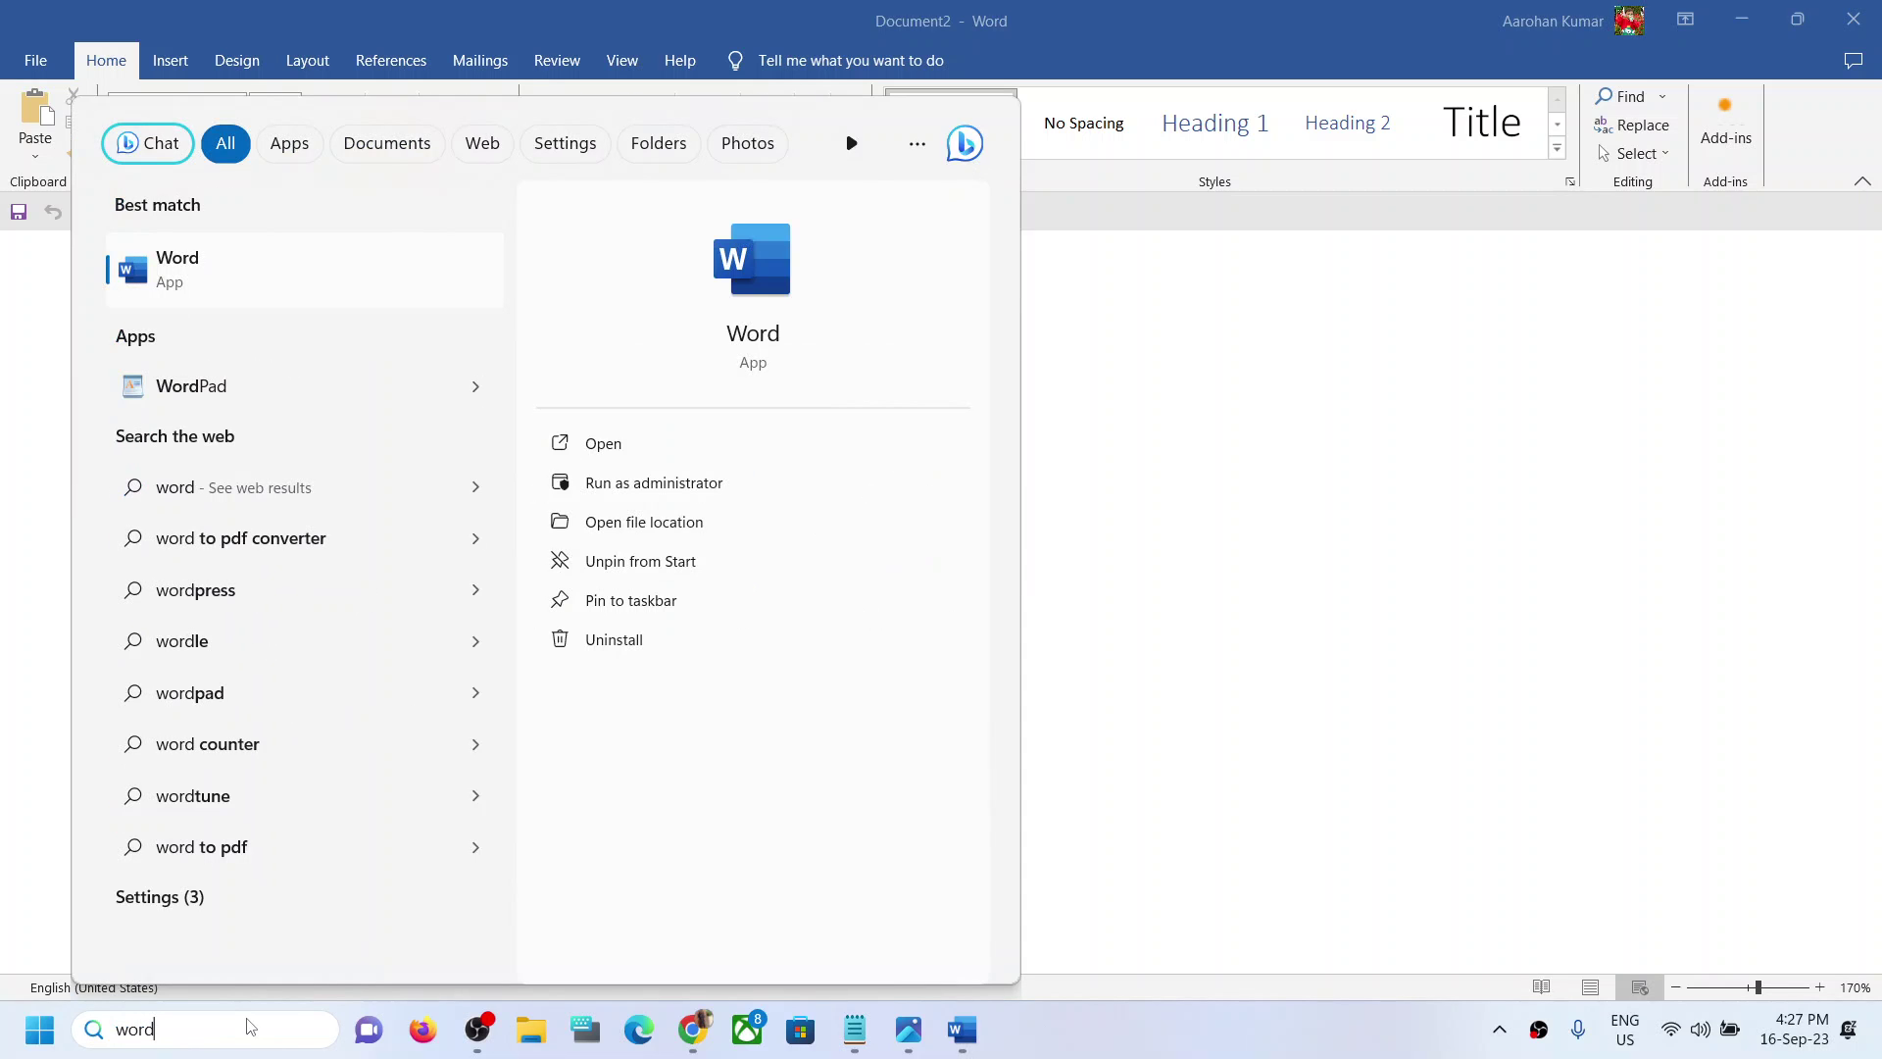
# Step: Relaunch Word from search with a blank document, then launch Excel from search
pyautogui.press('Return')
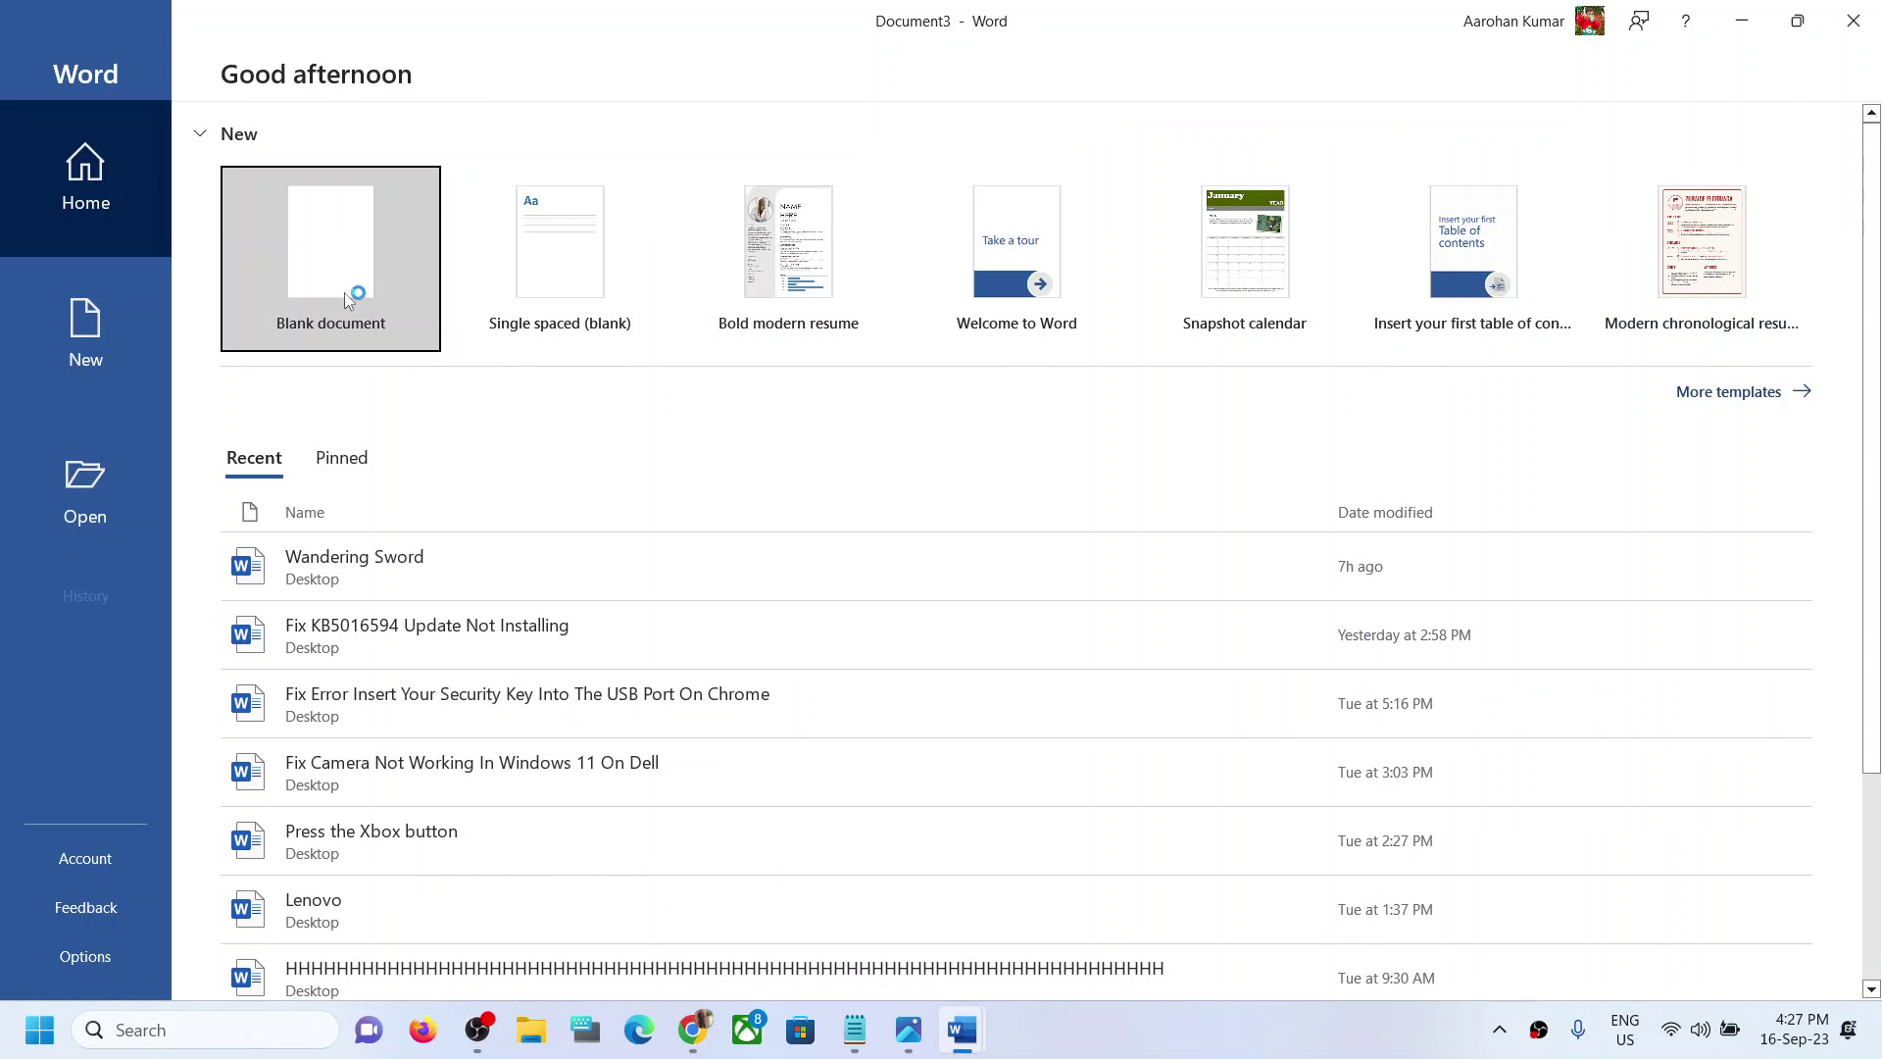
pyautogui.click(201, 1041)
pyautogui.write('excel')
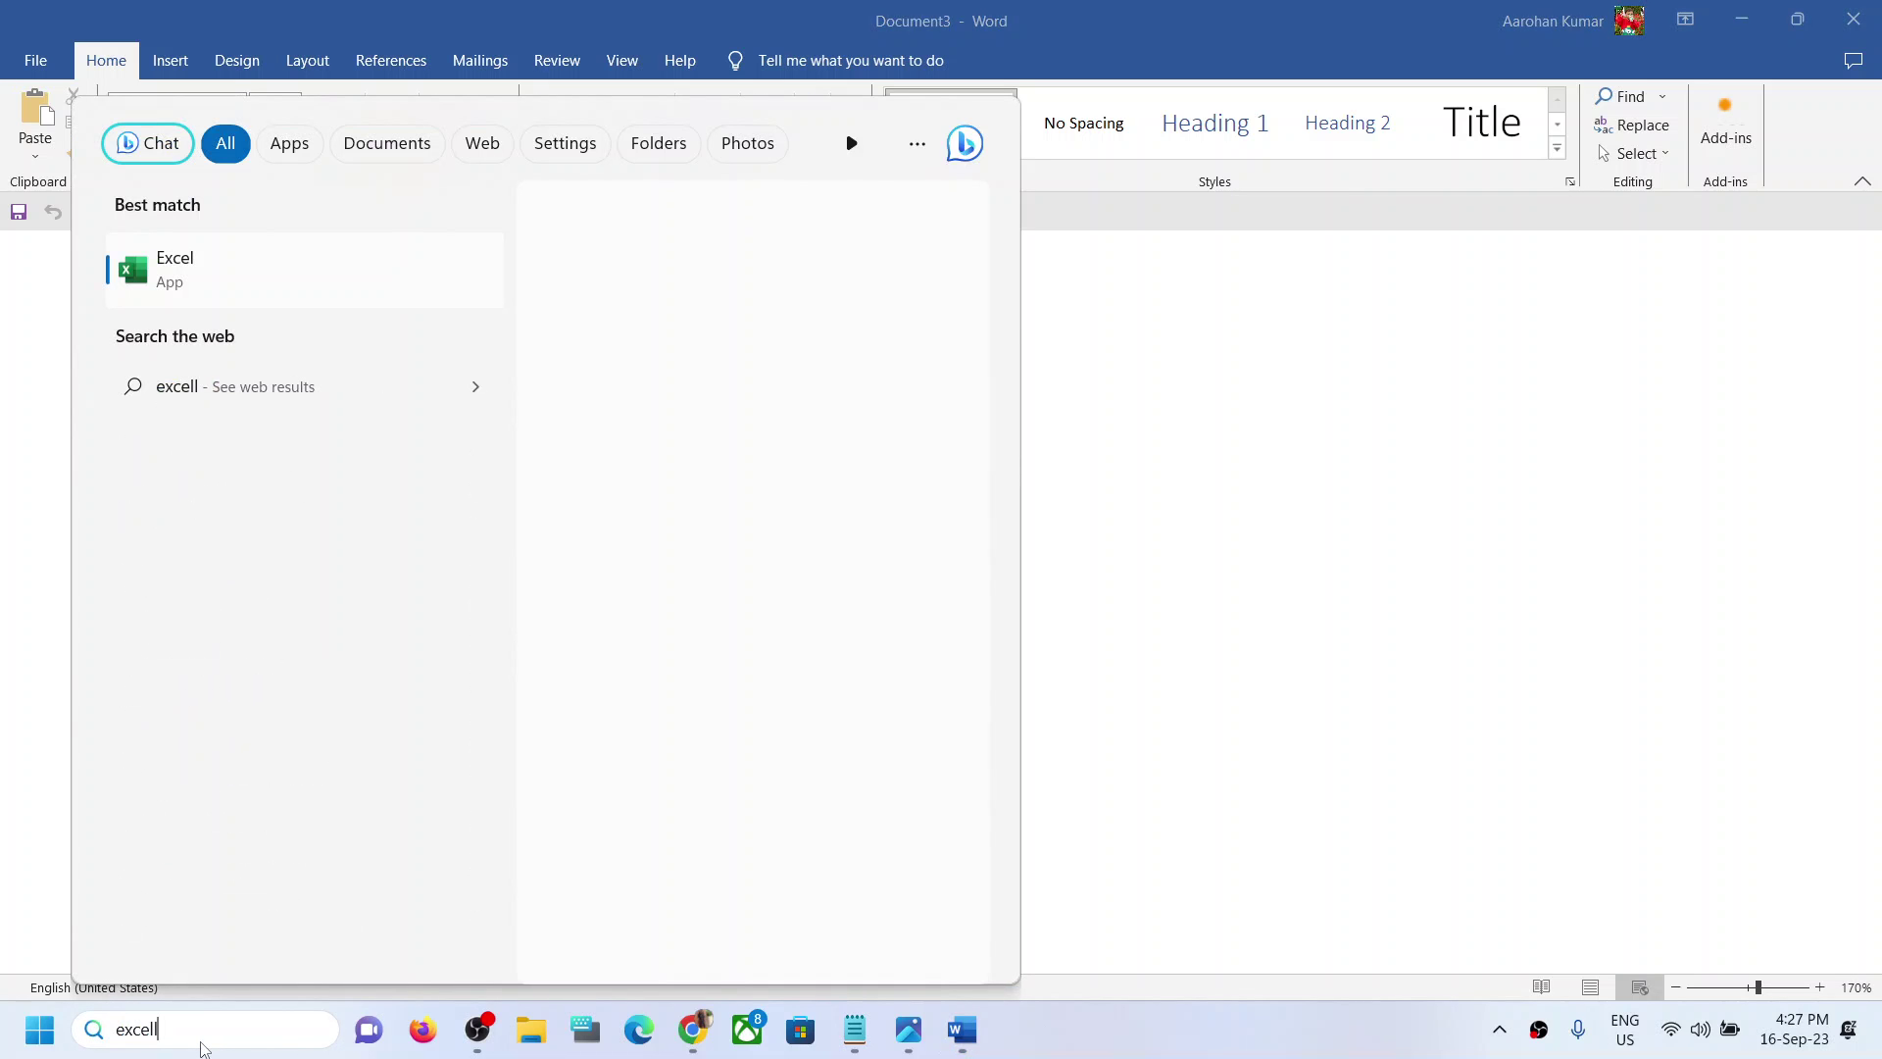
pyautogui.write('l')
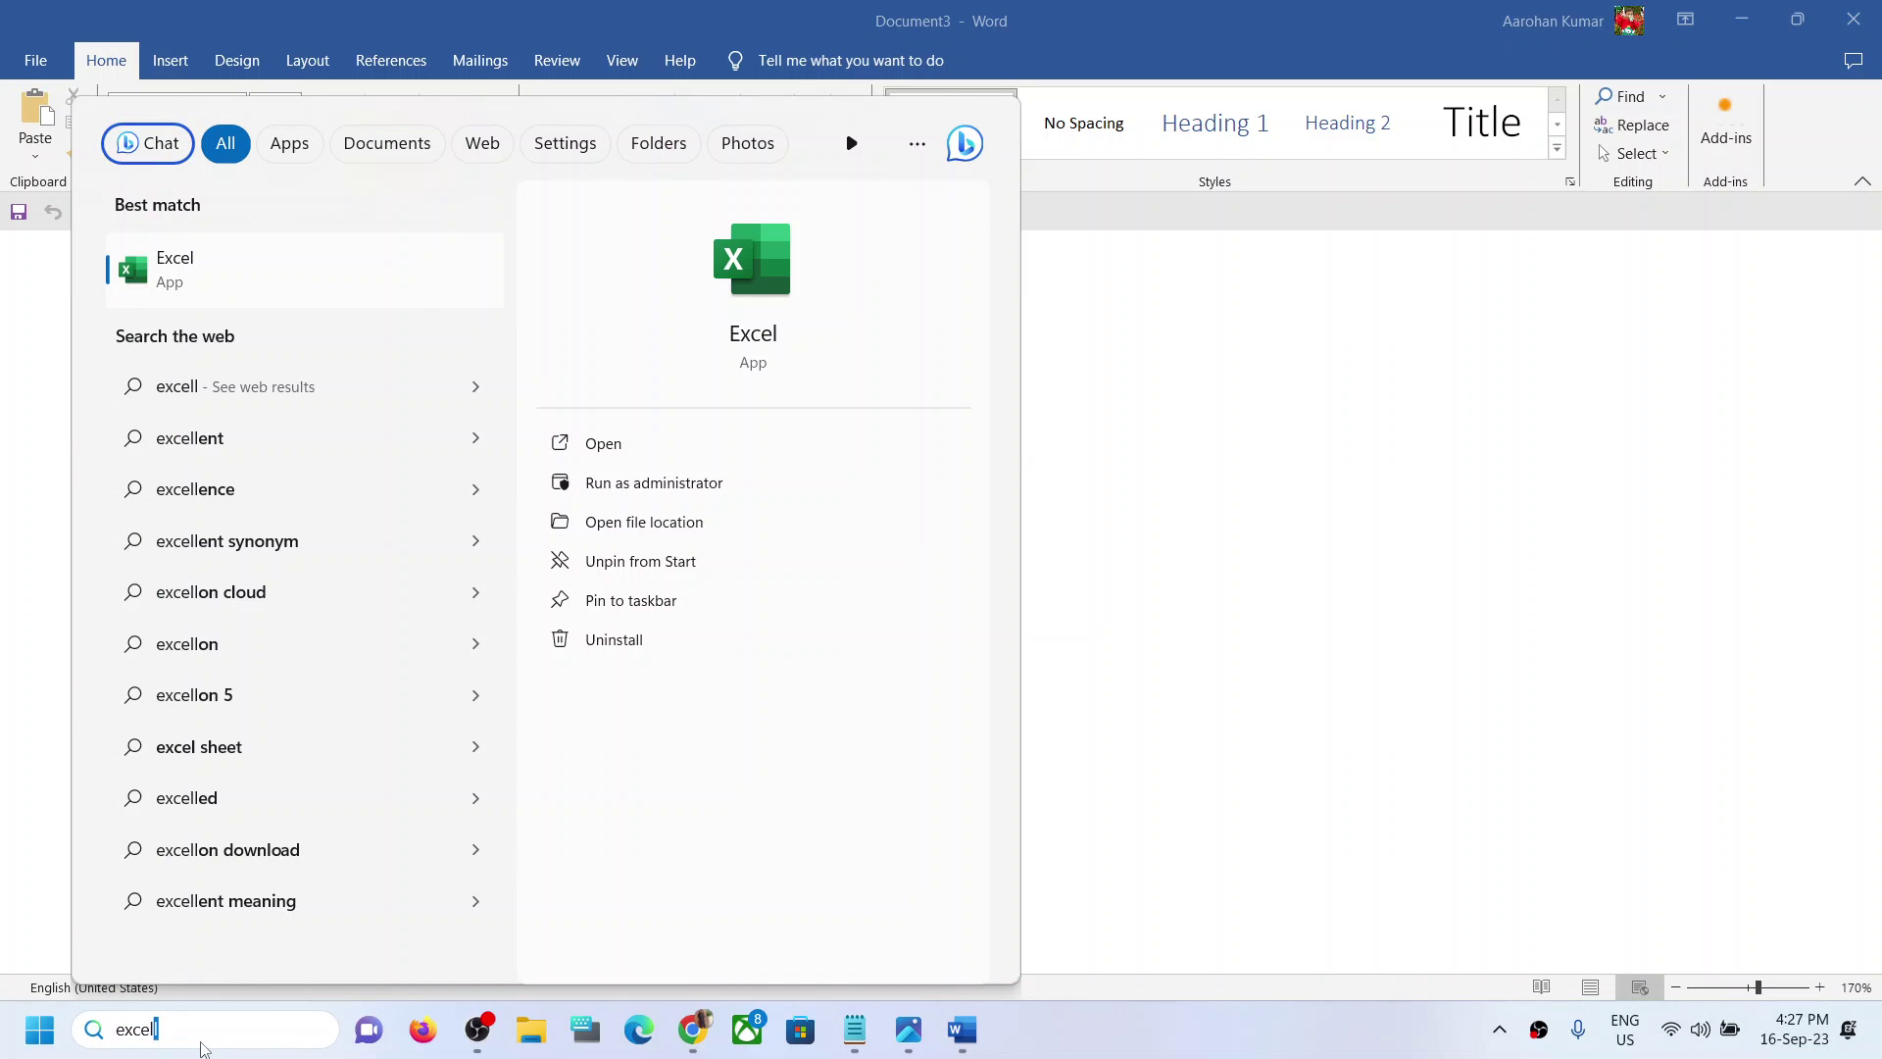
pyautogui.press('BackSpace')
pyautogui.press('Return')
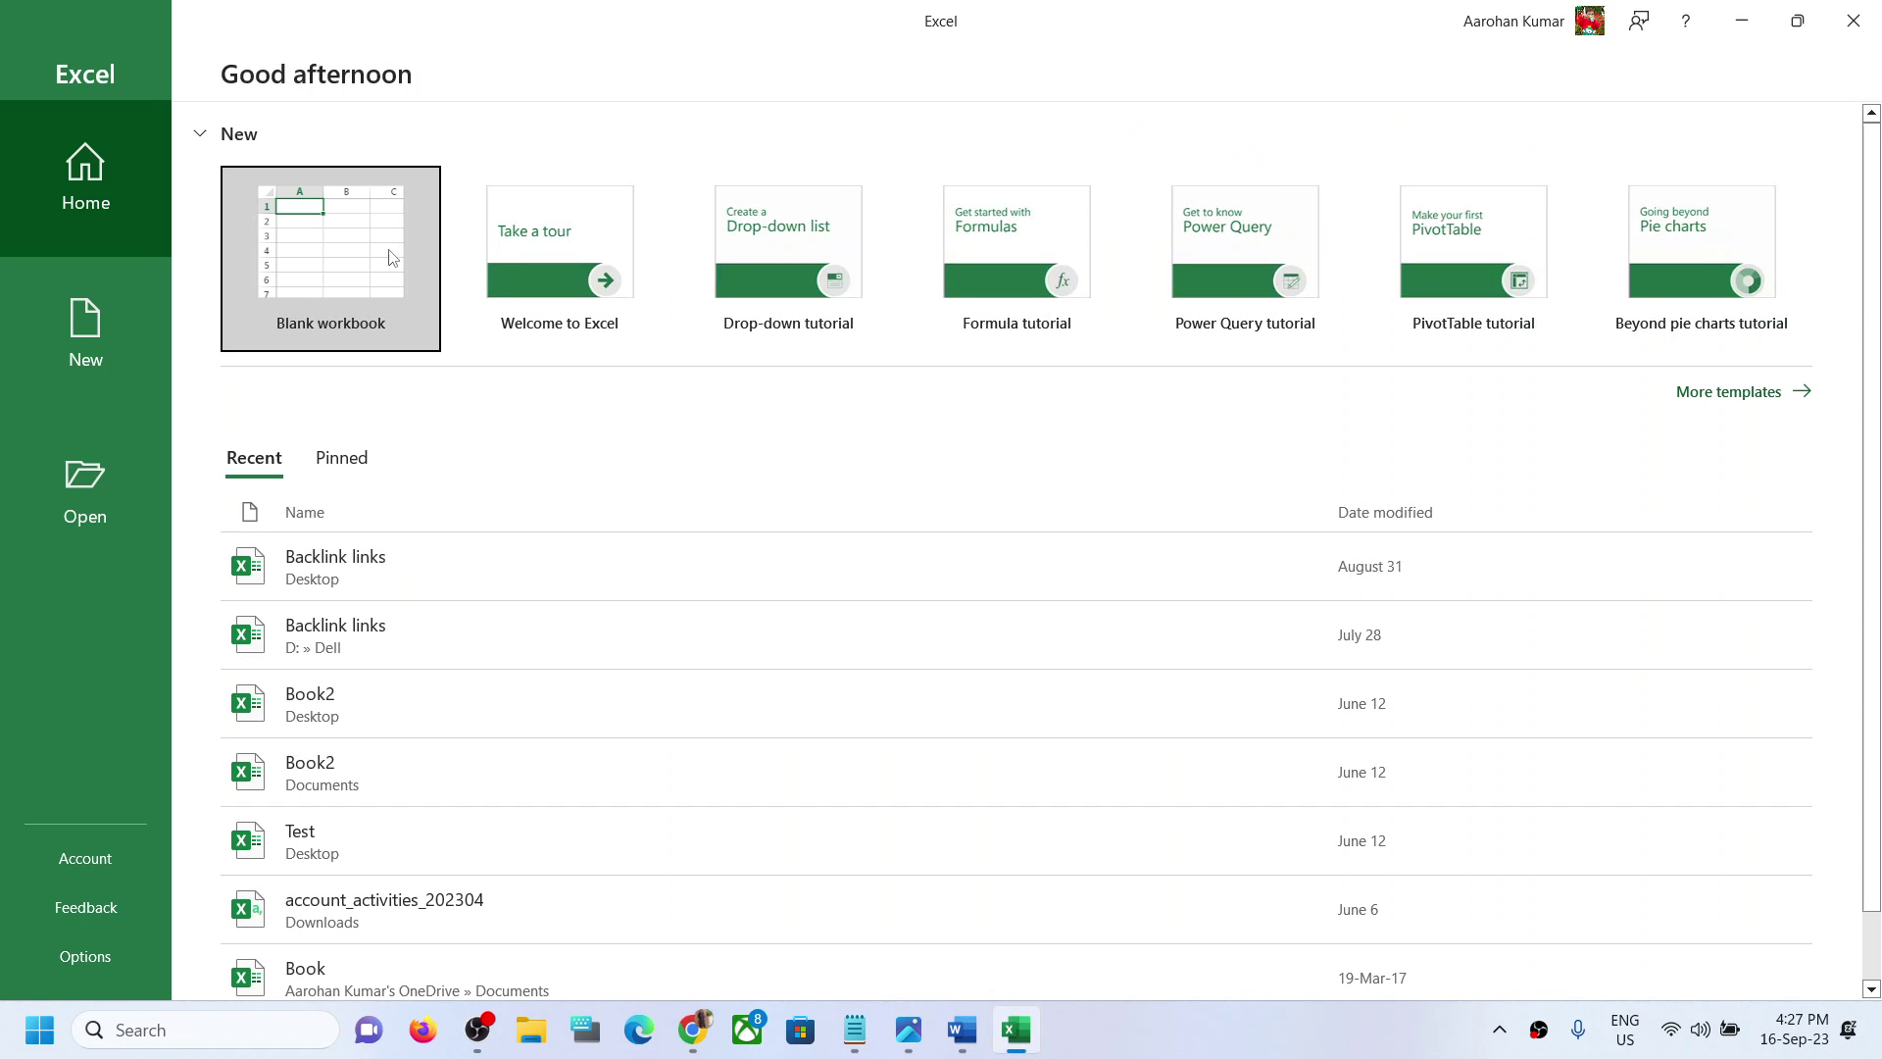
# Step: Open a blank Excel workbook, confirm the licensed account, and return to the privacy-prompt screenshot
pyautogui.click(388, 249)
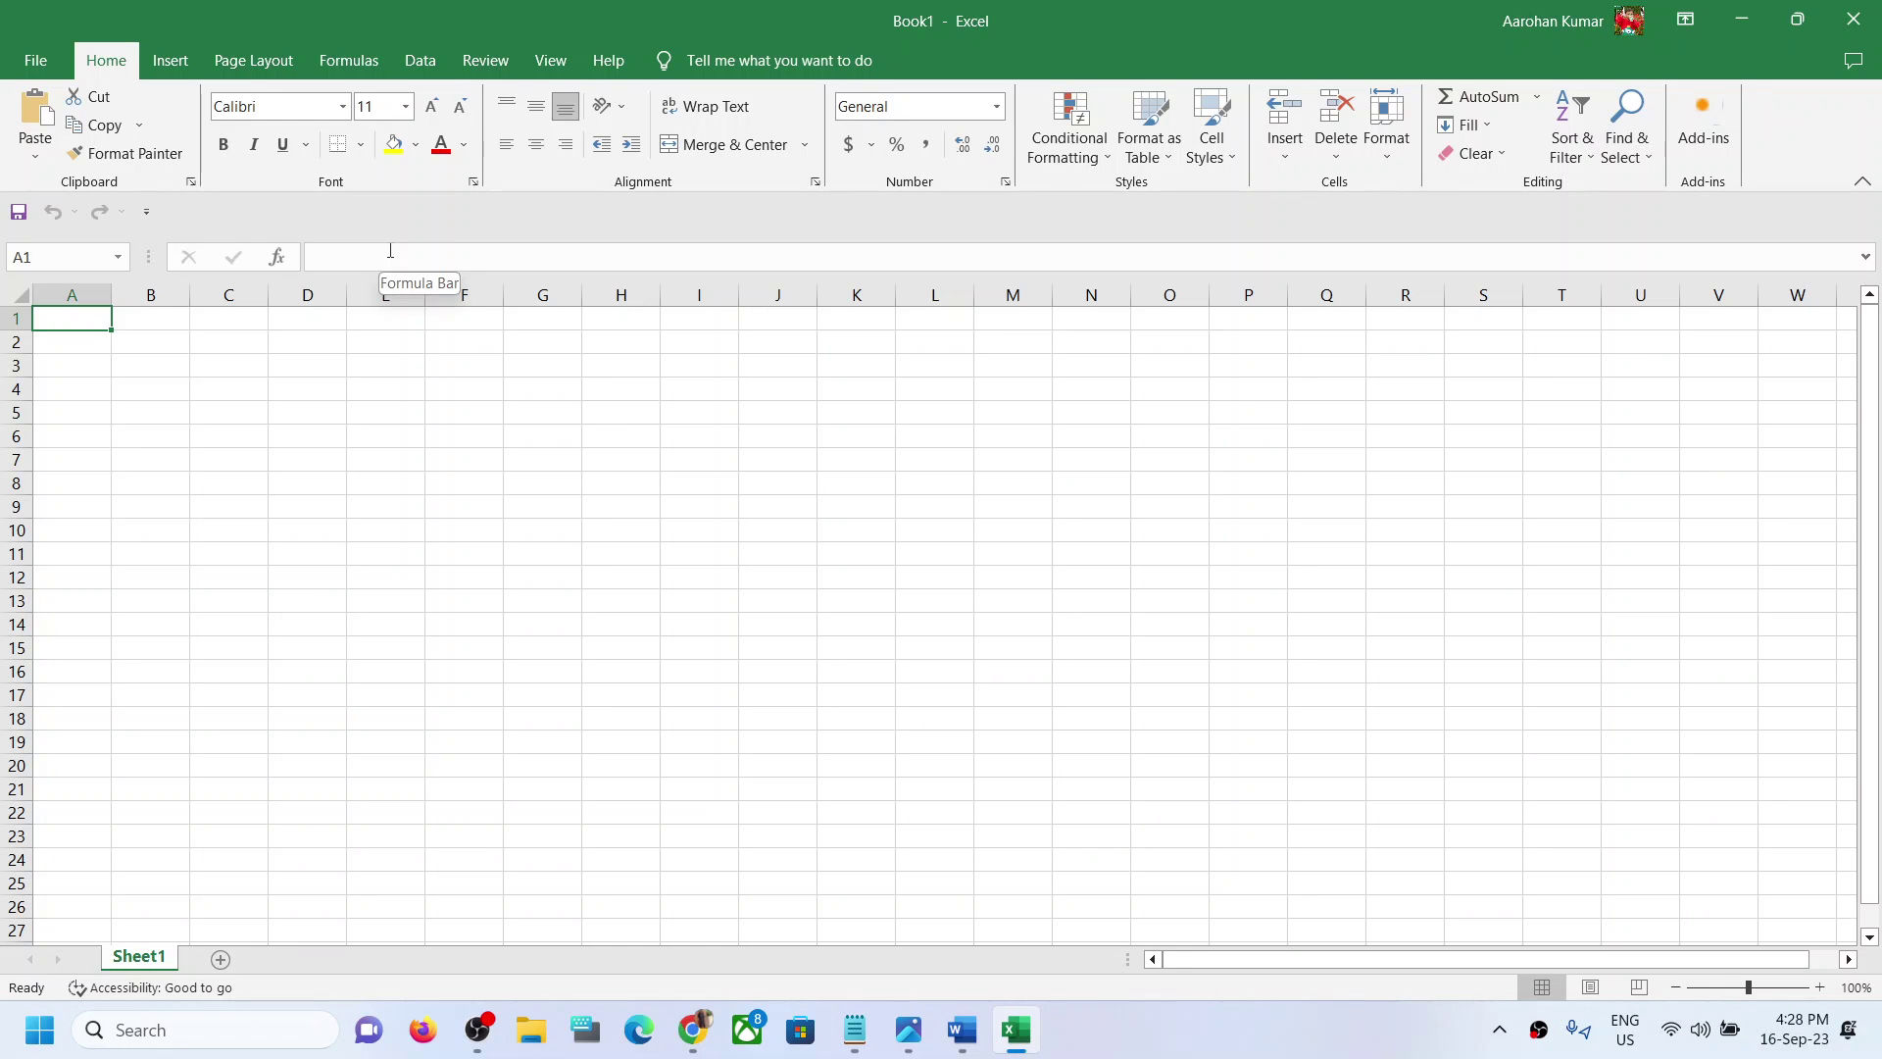
pyautogui.click(35, 66)
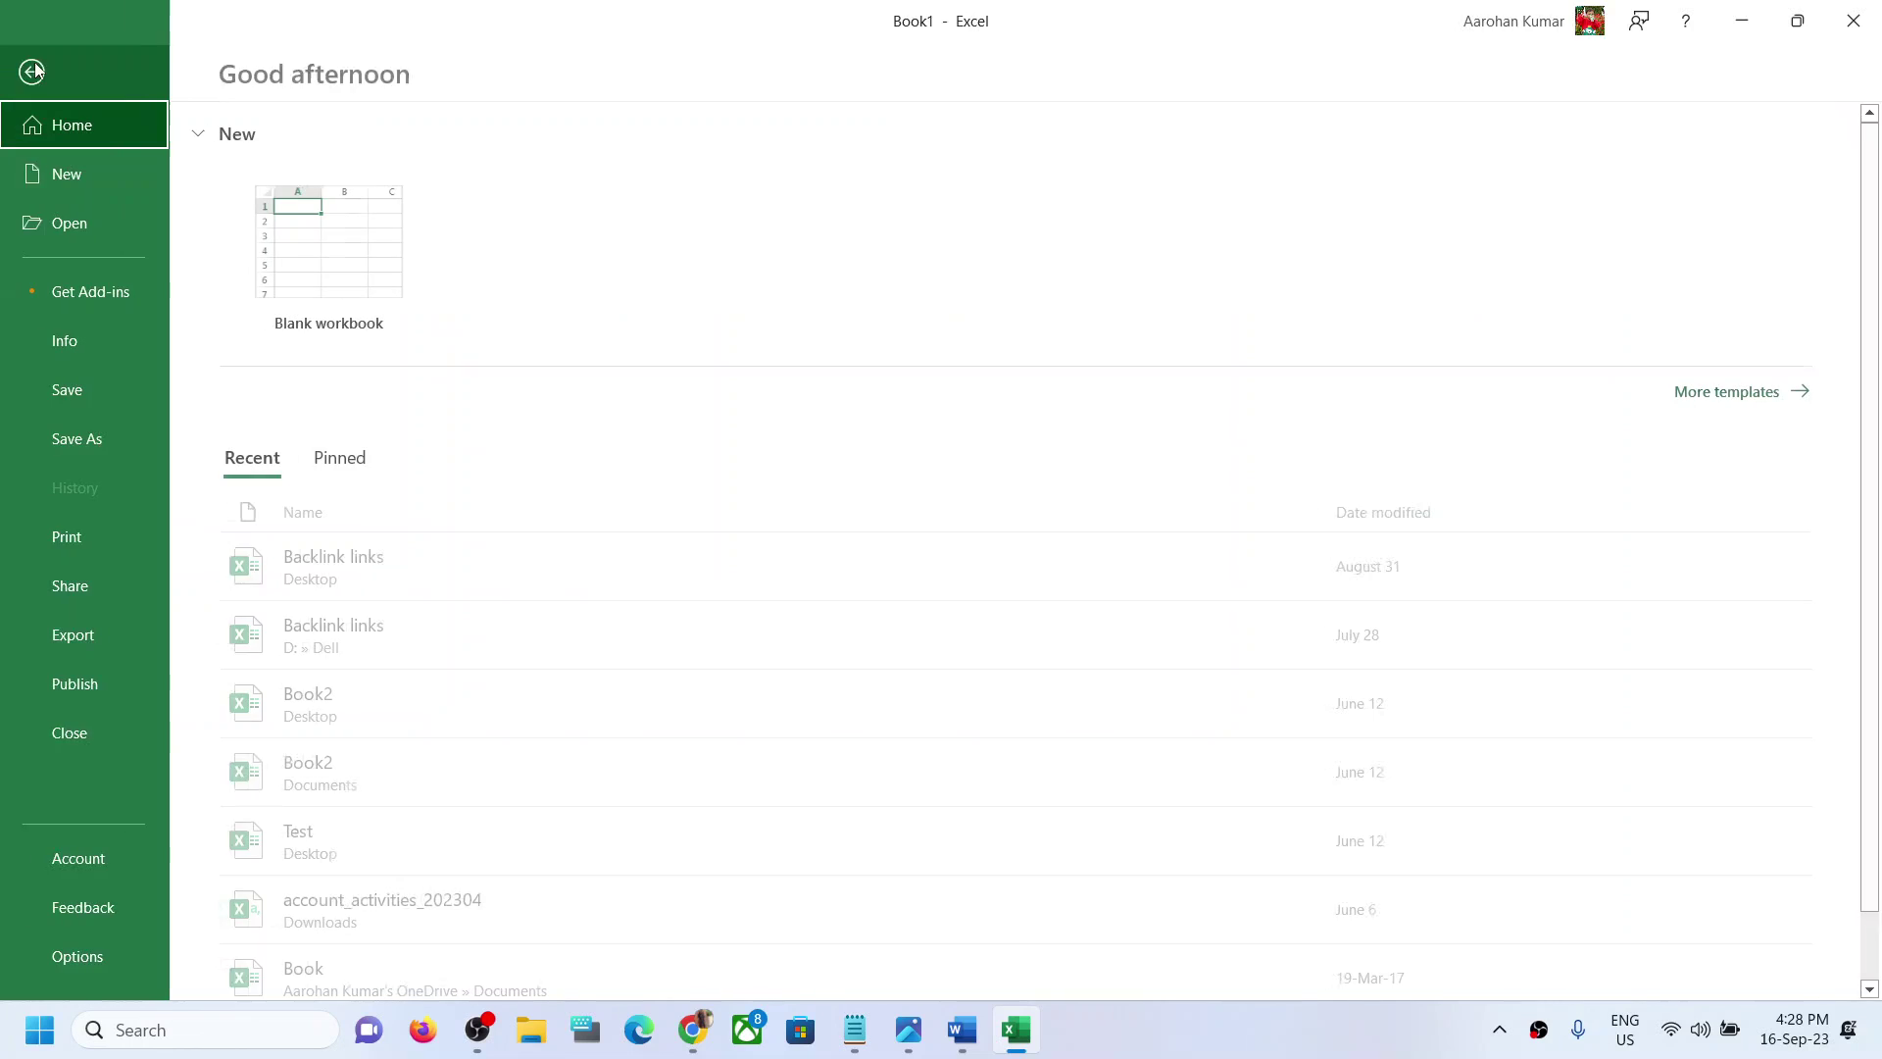
pyautogui.click(92, 860)
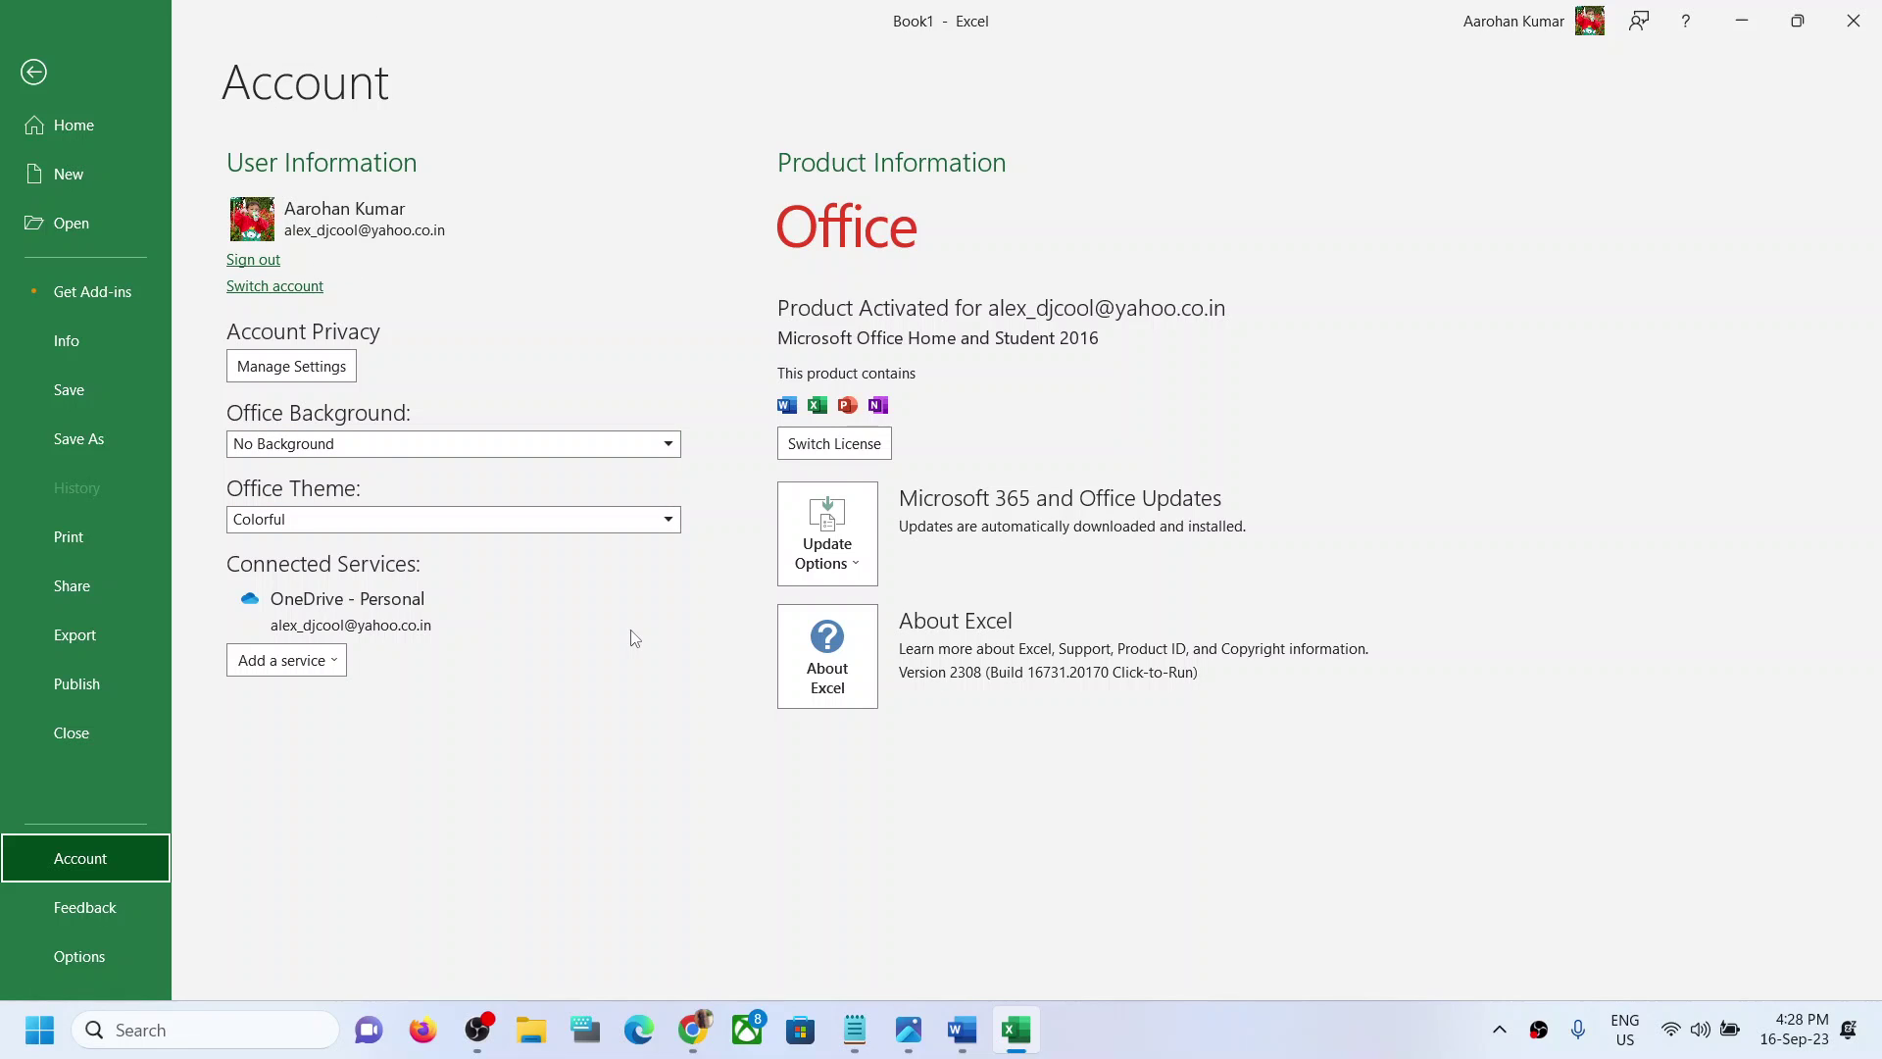
pyautogui.click(909, 1031)
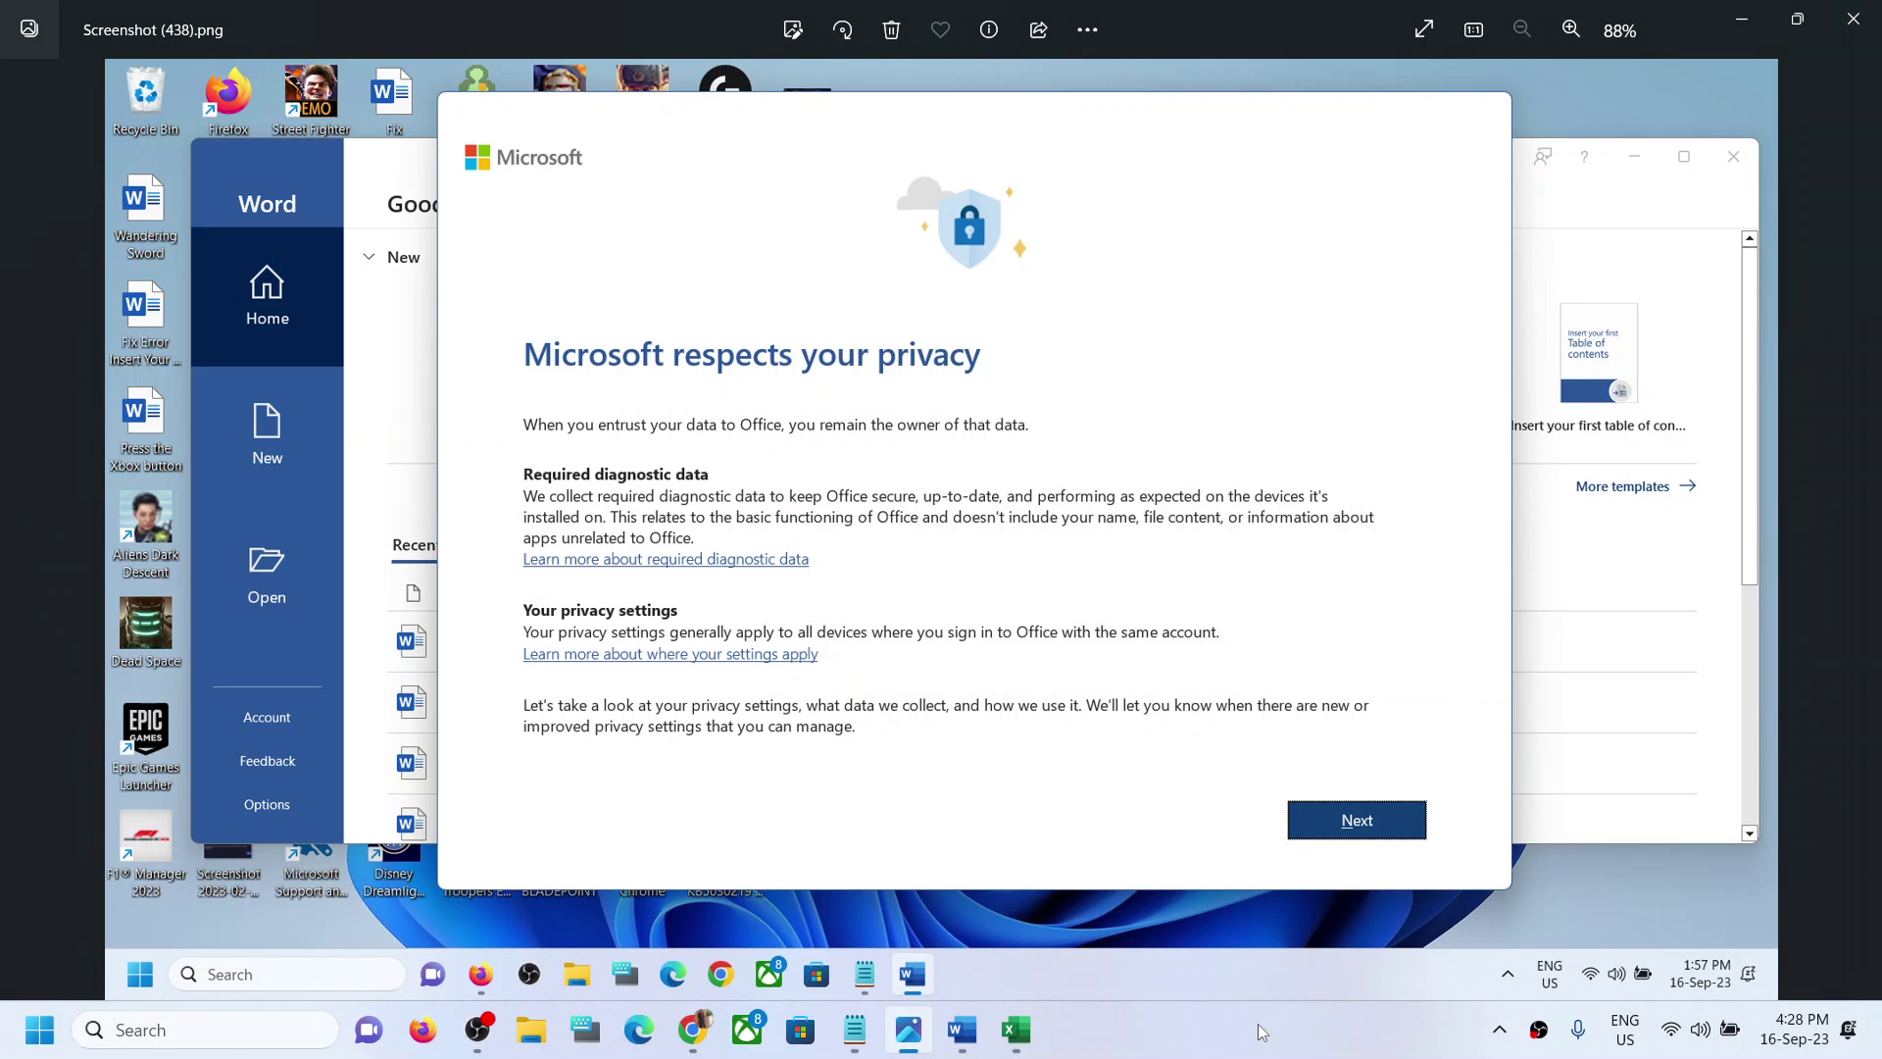